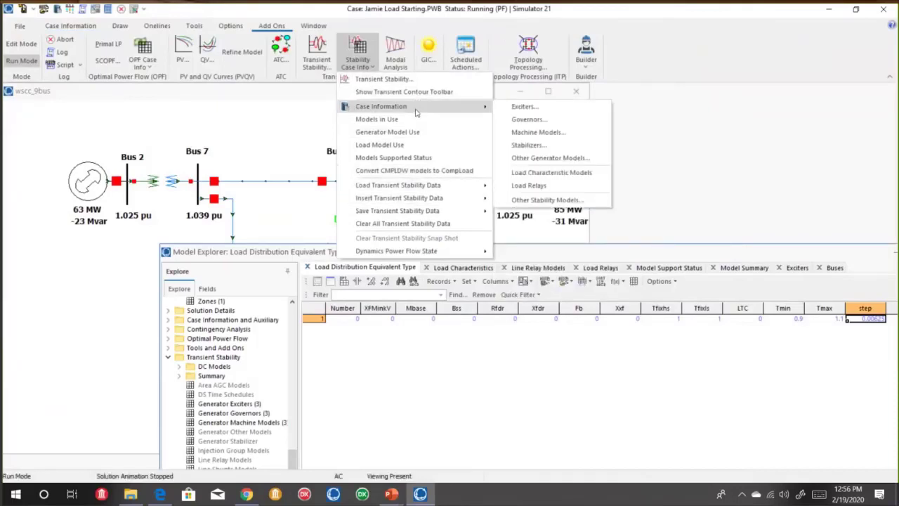
Bring the Model Explorer forward and show the Loads table from the Network group
click(288, 96)
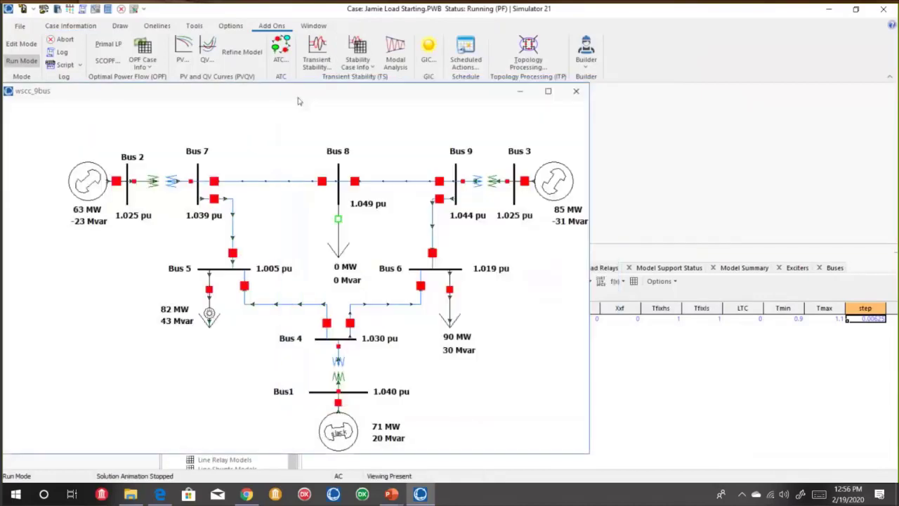
click(638, 253)
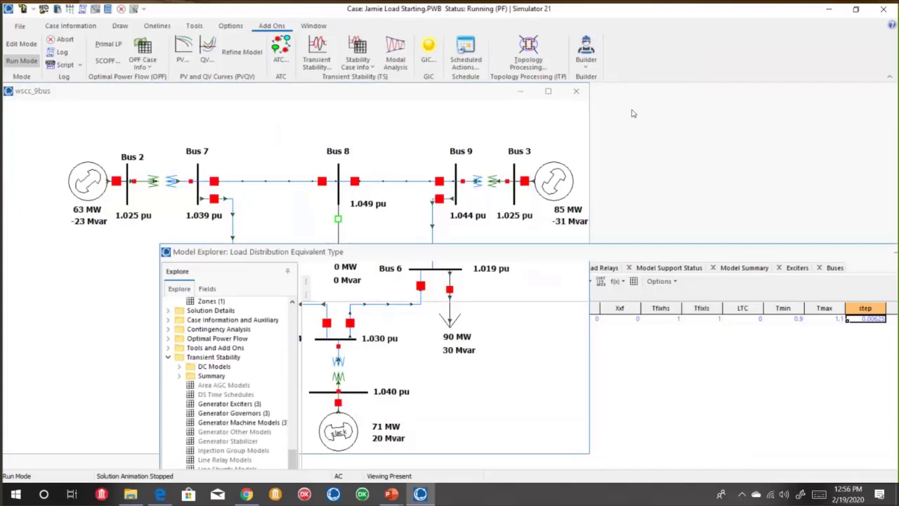
click(223, 328)
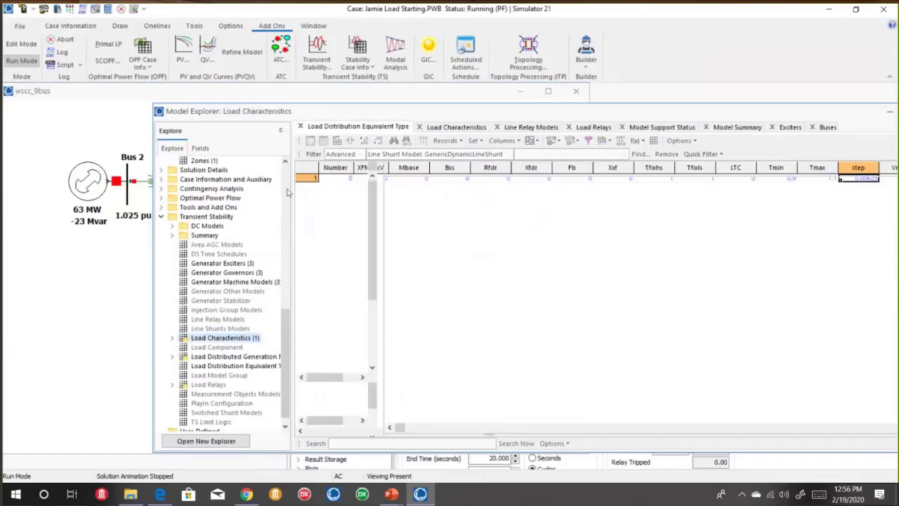
scroll(218, 281, up, 10)
click(204, 253)
Check the load record commands for Create Composite Load Model and switch the case to Edit Mode
right_click(430, 186)
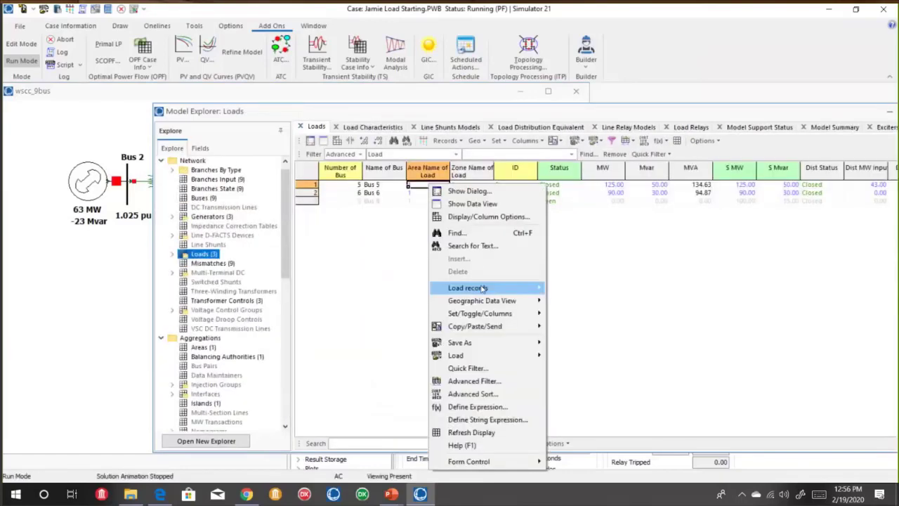
mouse_move(483, 288)
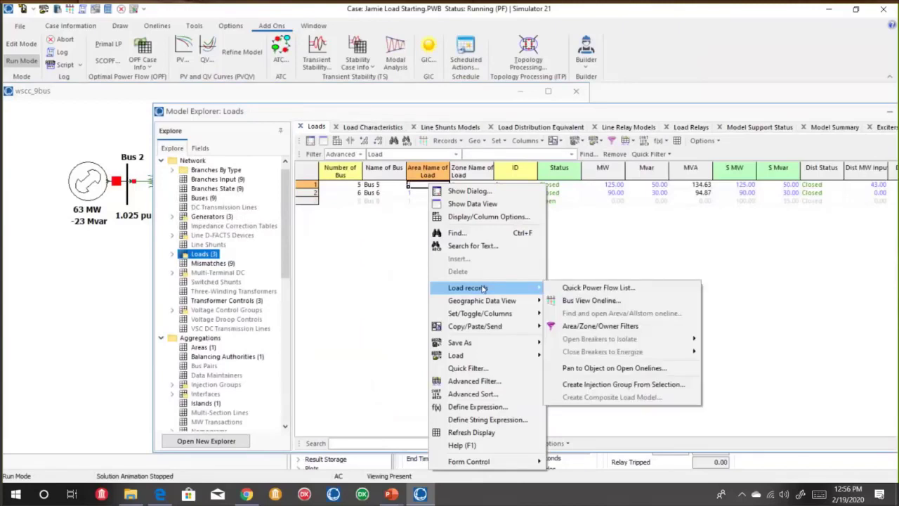
click(566, 202)
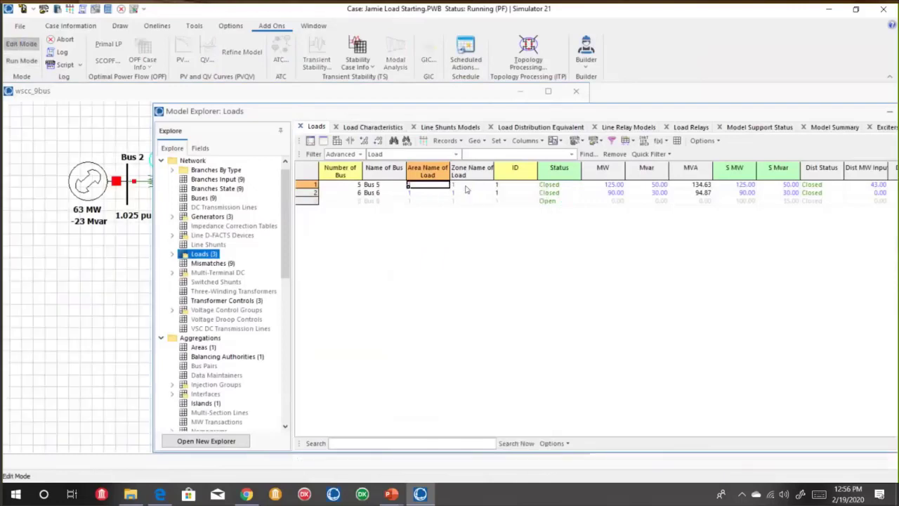
right_click(458, 185)
Launch another Simulator 21 instance and open the case 18LW2a1PW.pwb from the PowerWorld_Cases folder
right_click(420, 494)
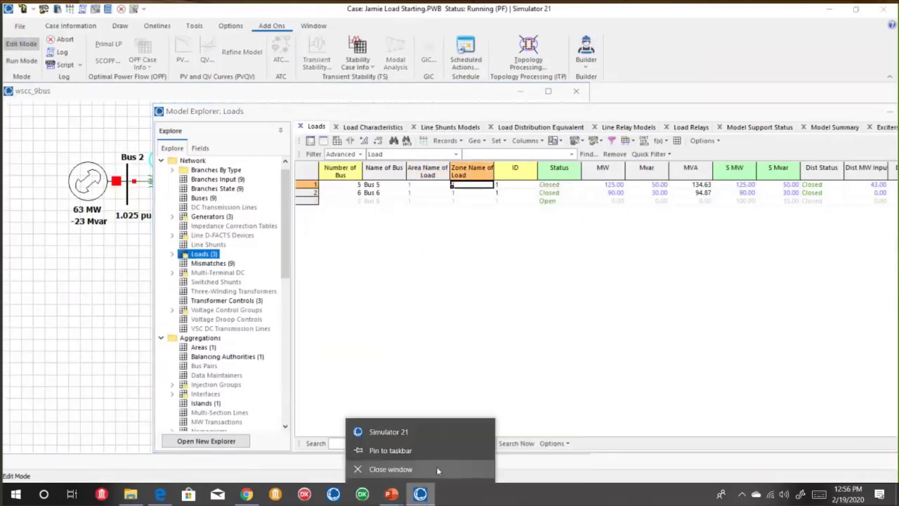
click(397, 432)
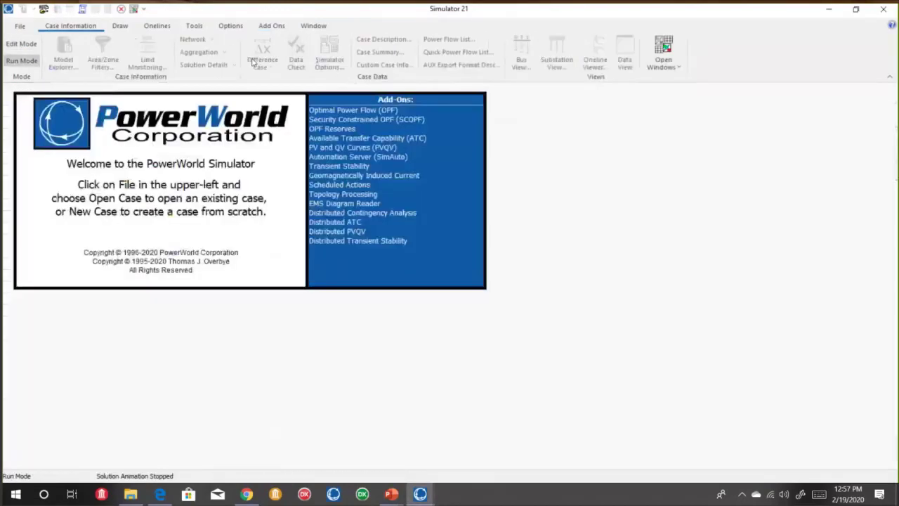
click(19, 29)
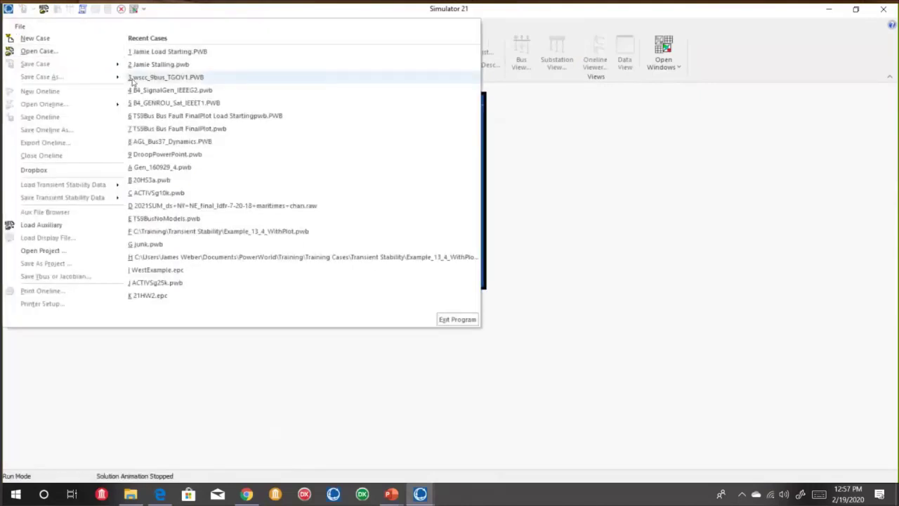
click(105, 54)
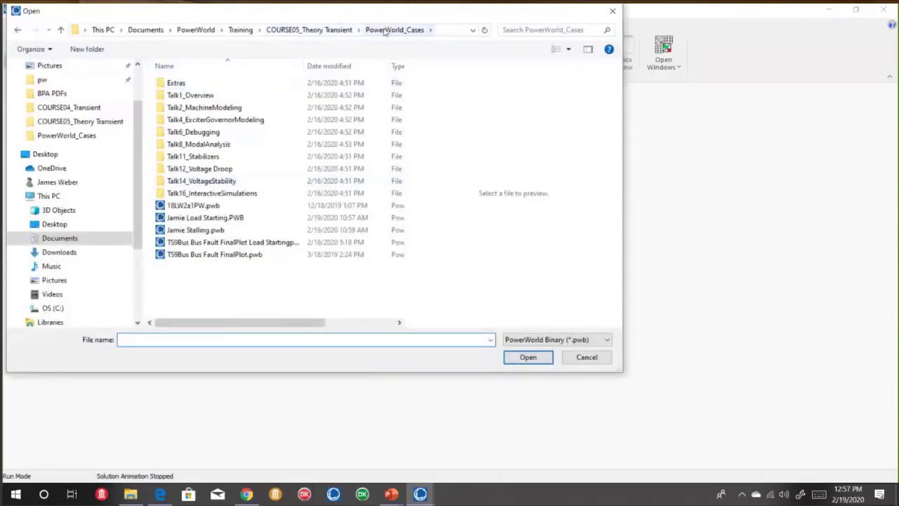
double_click(189, 209)
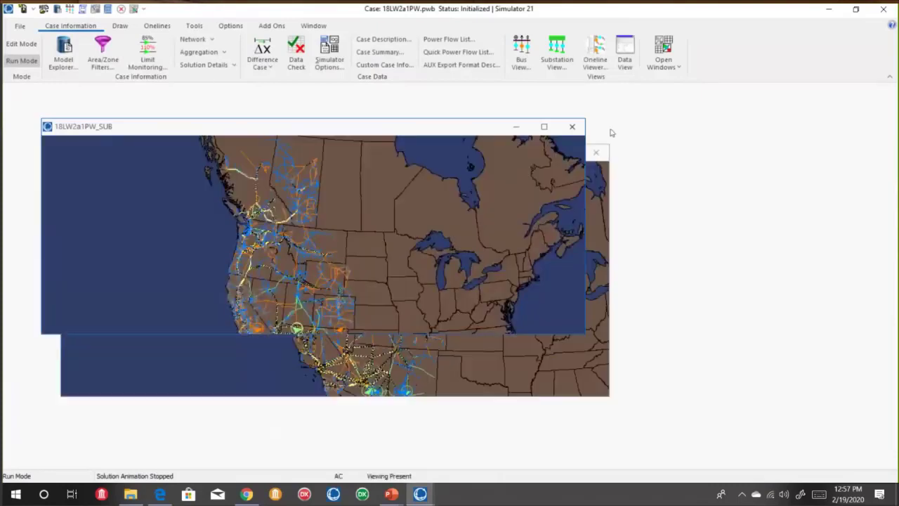
Try to close the 18LW2a1PW_SUB and 18LW2a1PW_BUS onelines and show the case's loads in the Model Explorer
click(571, 127)
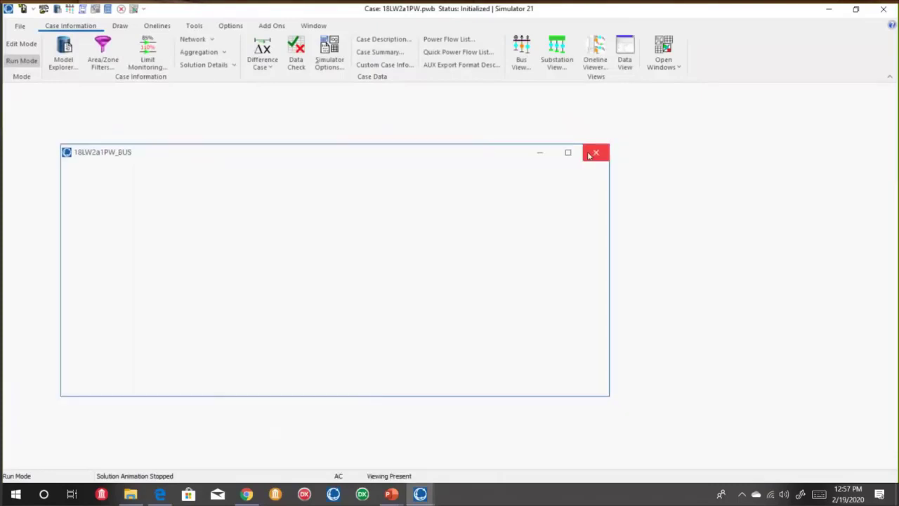
click(65, 56)
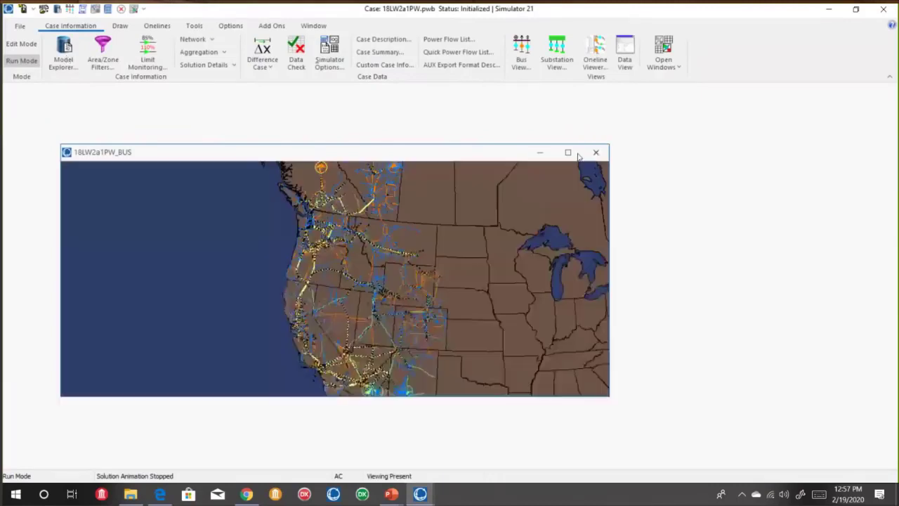
click(593, 151)
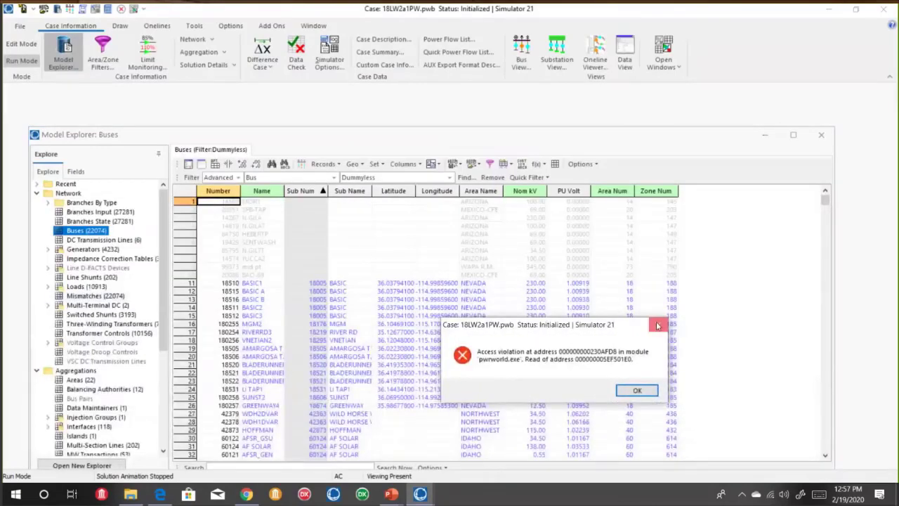
click(658, 325)
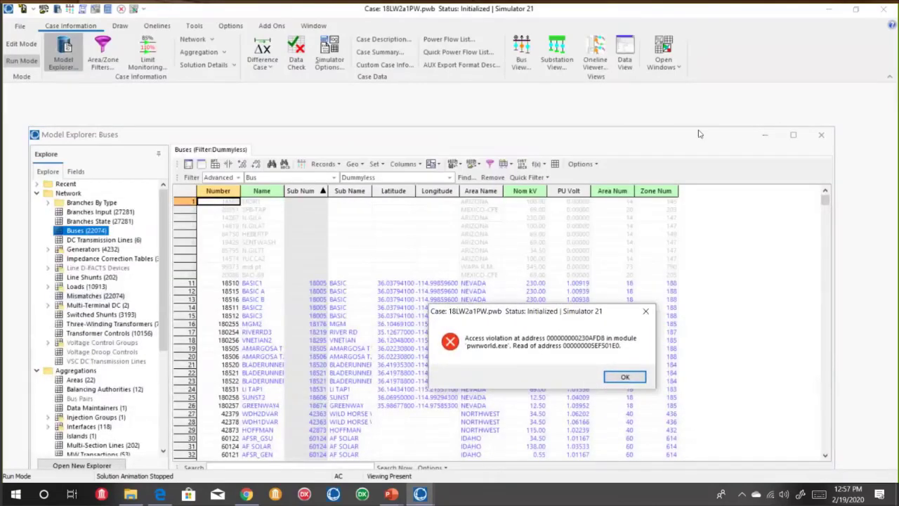
click(624, 376)
click(605, 366)
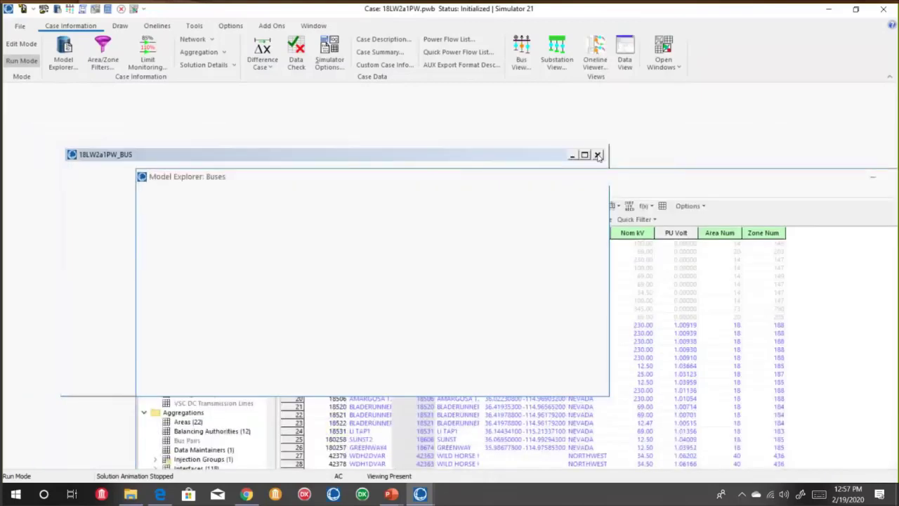
click(598, 154)
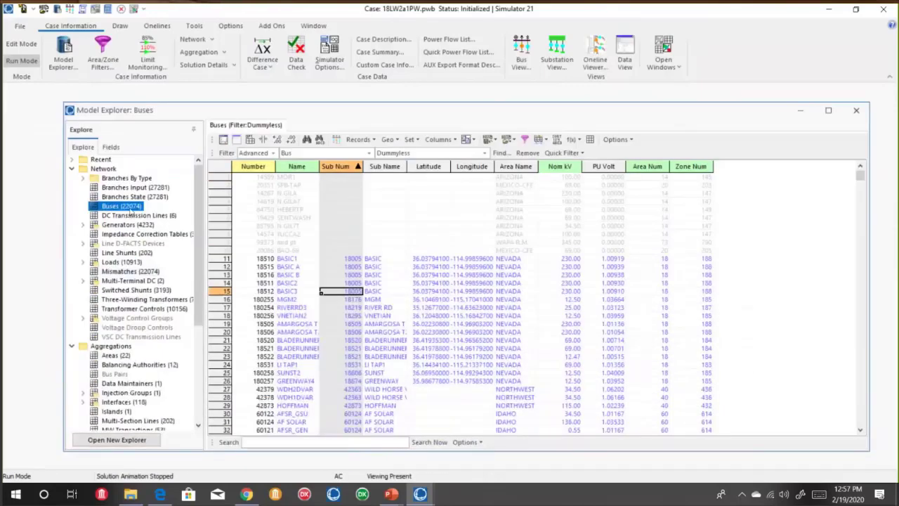
click(115, 261)
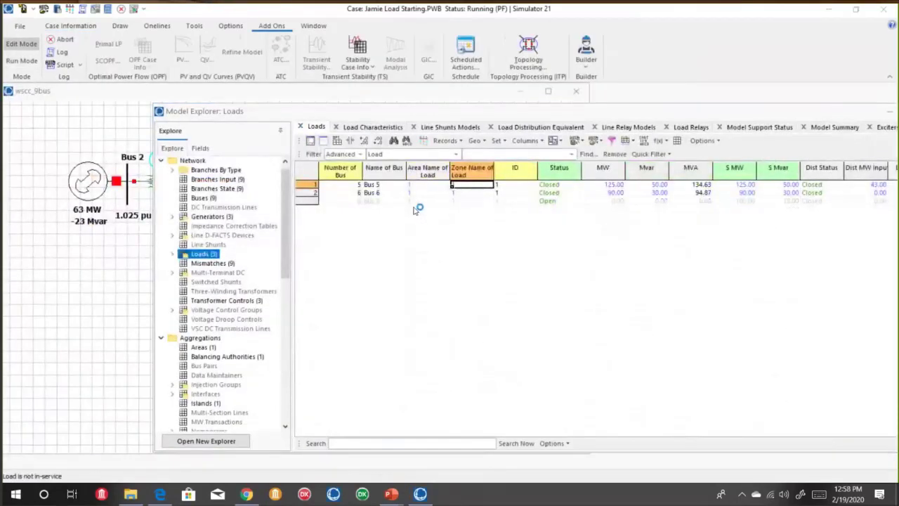
Switch to File Explorer and browse to the PowerWorld_Cases folder inside Training\COURSE05_Theory Transient
click(130, 496)
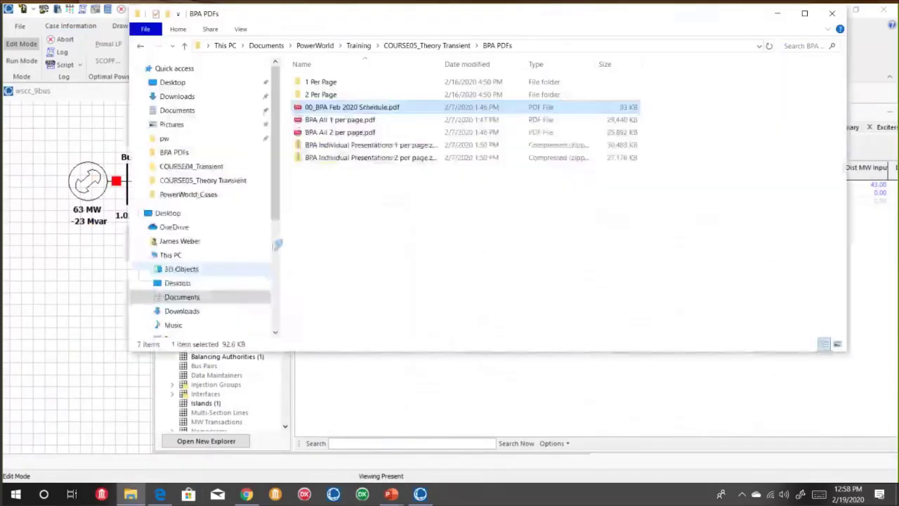
double_click(362, 45)
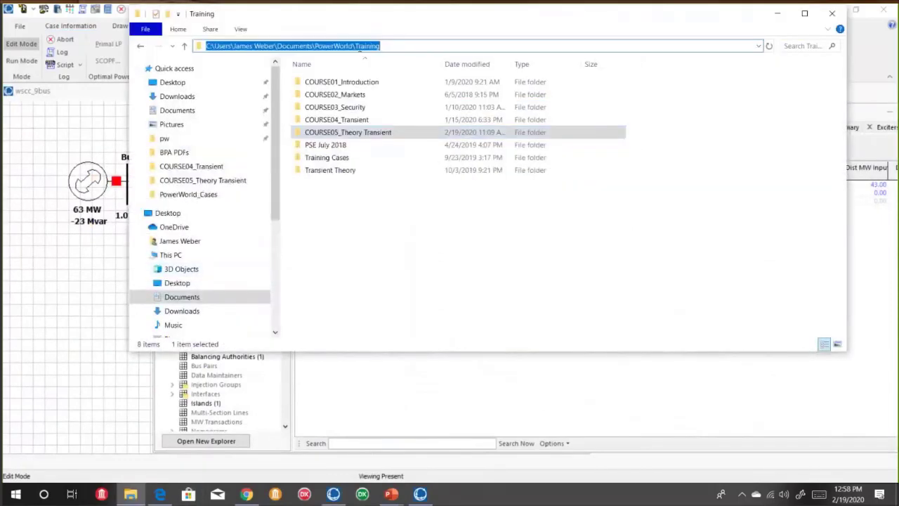
click(349, 119)
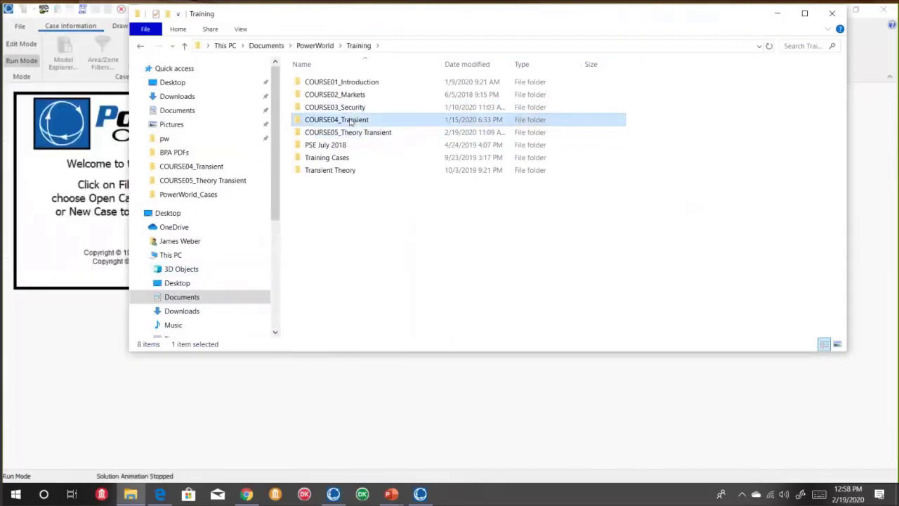
click(337, 159)
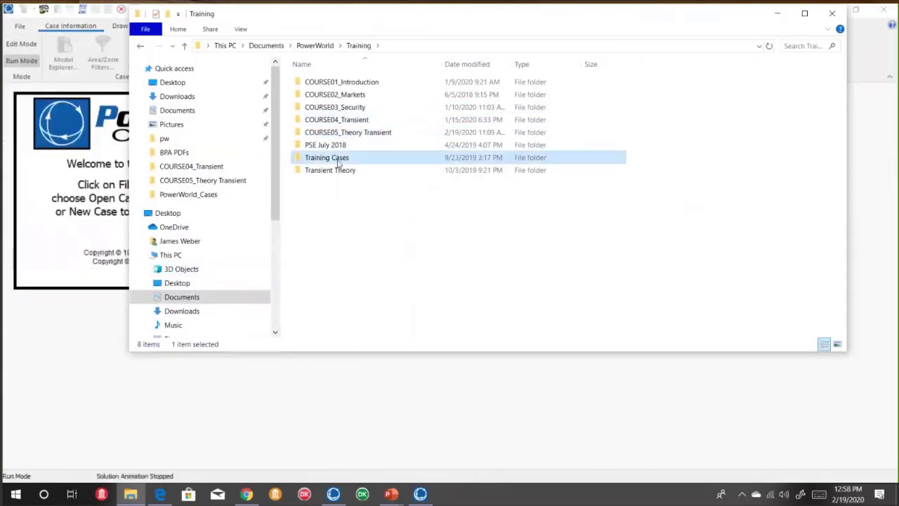
click(338, 146)
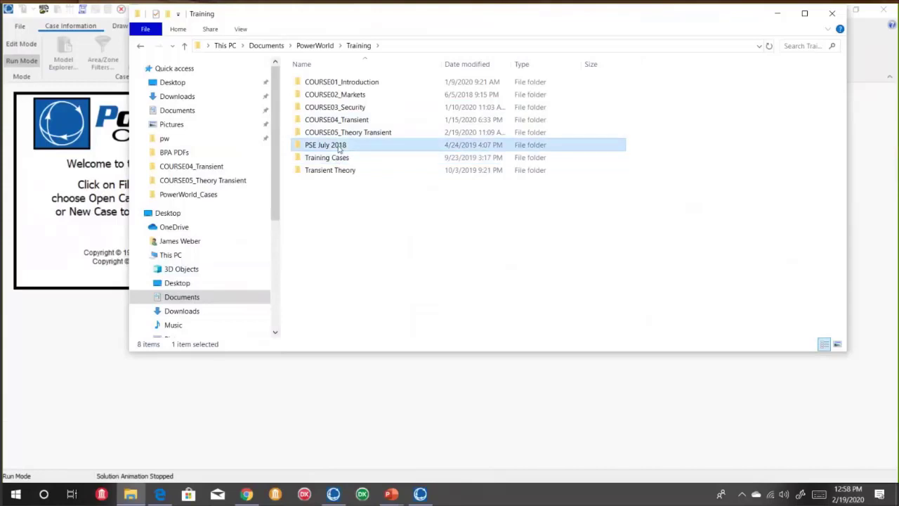
click(358, 132)
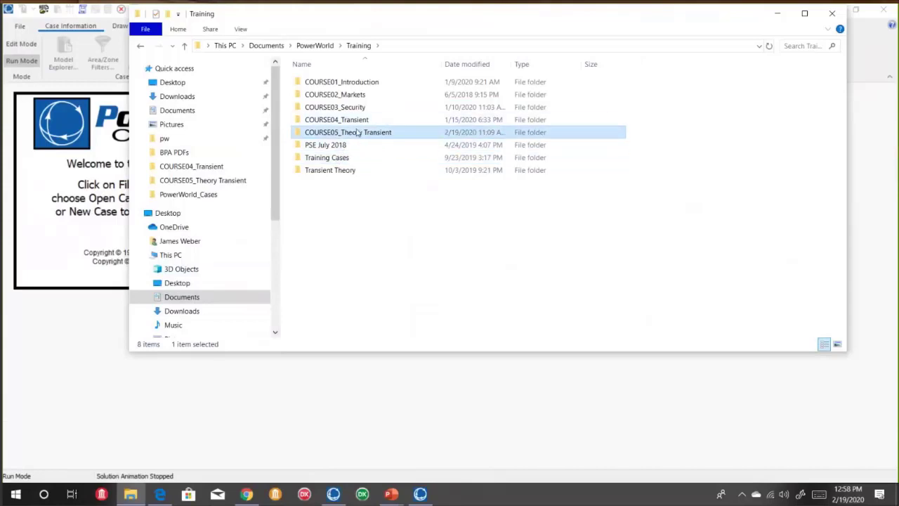
double_click(358, 132)
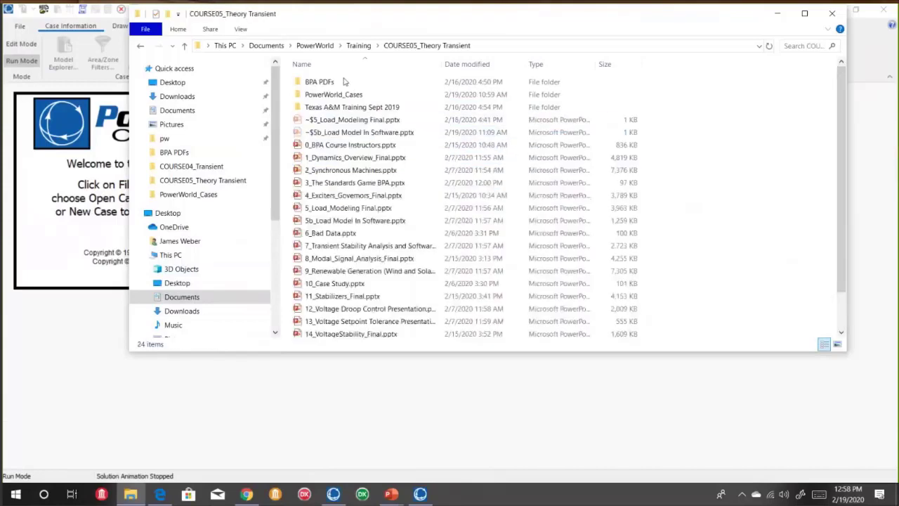
double_click(334, 94)
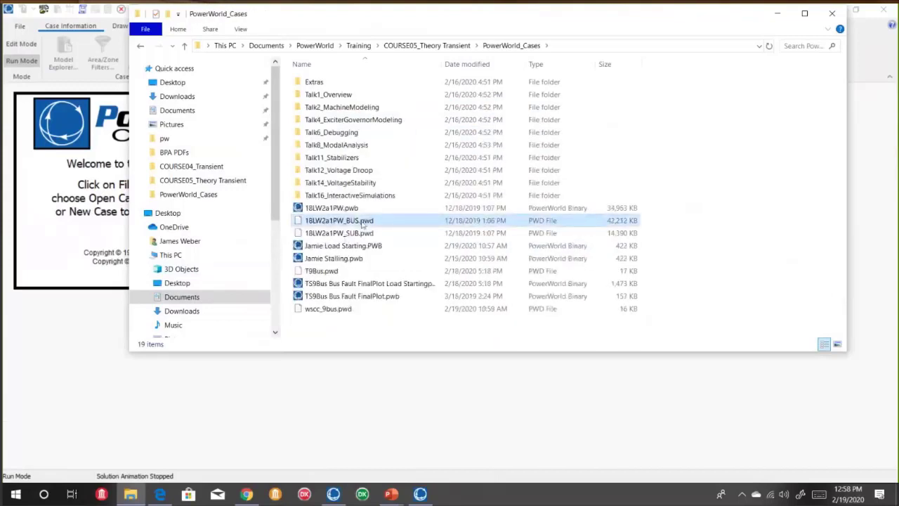
Rename the oneline file 18LW2a1PW_BUS.pwd to a18LW2a1PW_BUS.pwd
click(358, 221)
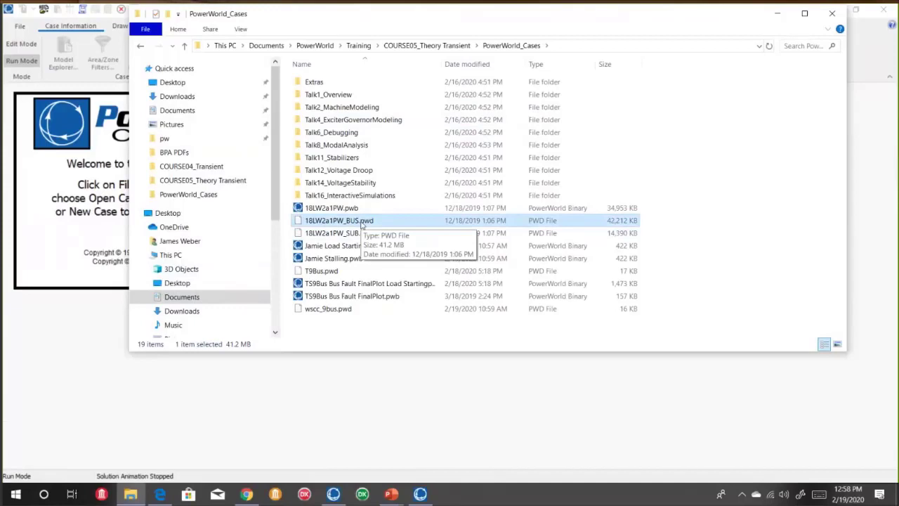
click(361, 222)
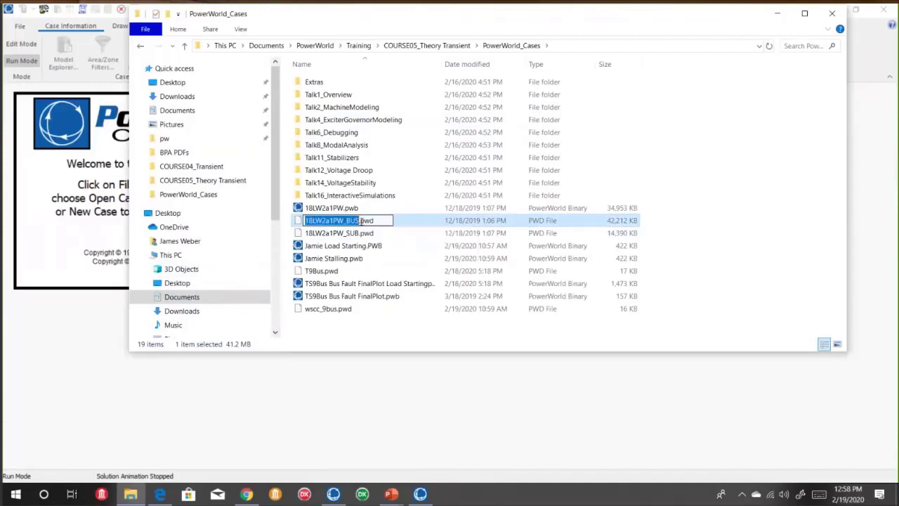
key(Home)
text(a)
key(Return)
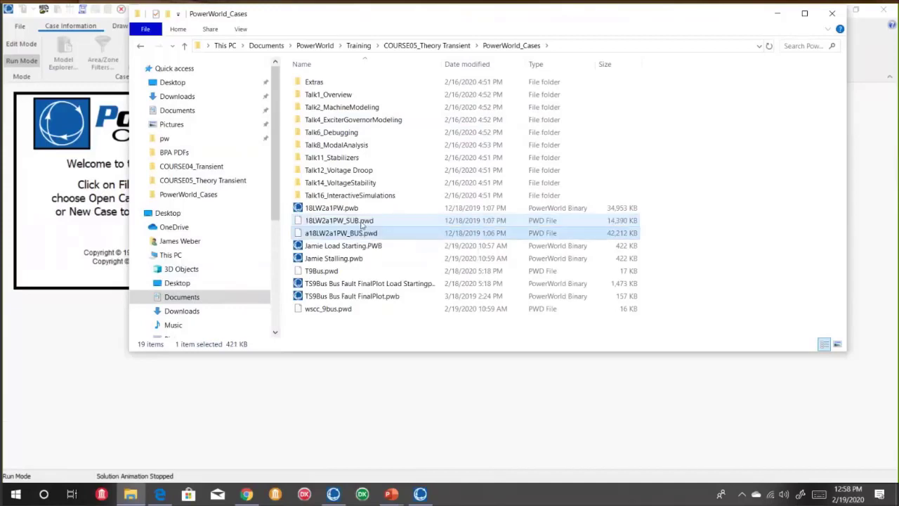
Rename the oneline file 18LW2a1PW_SUB.pwd to a18LW2a1PW_SUB.pwd
click(362, 222)
click(362, 222)
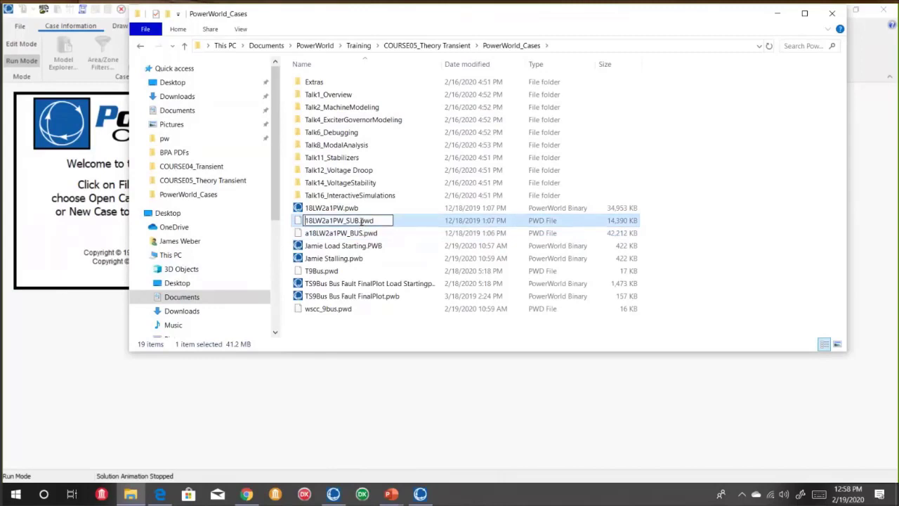
text(a)
key(Return)
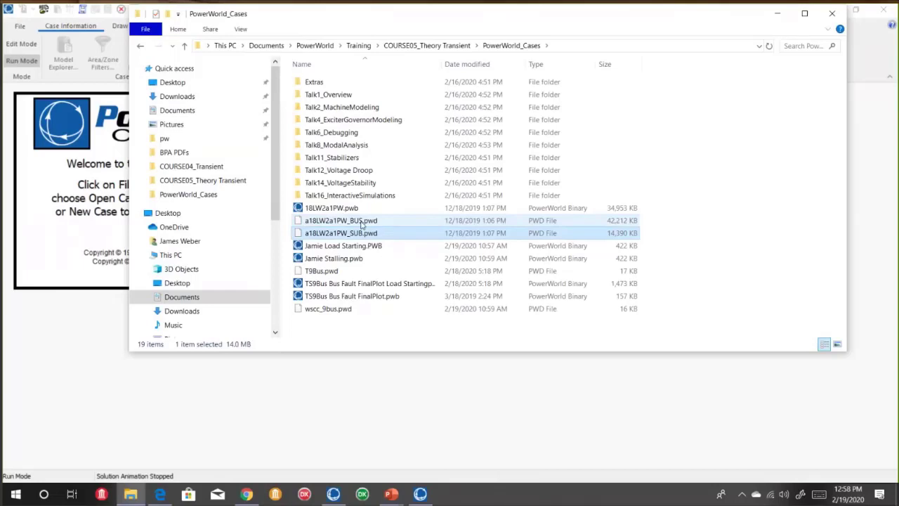
click(421, 259)
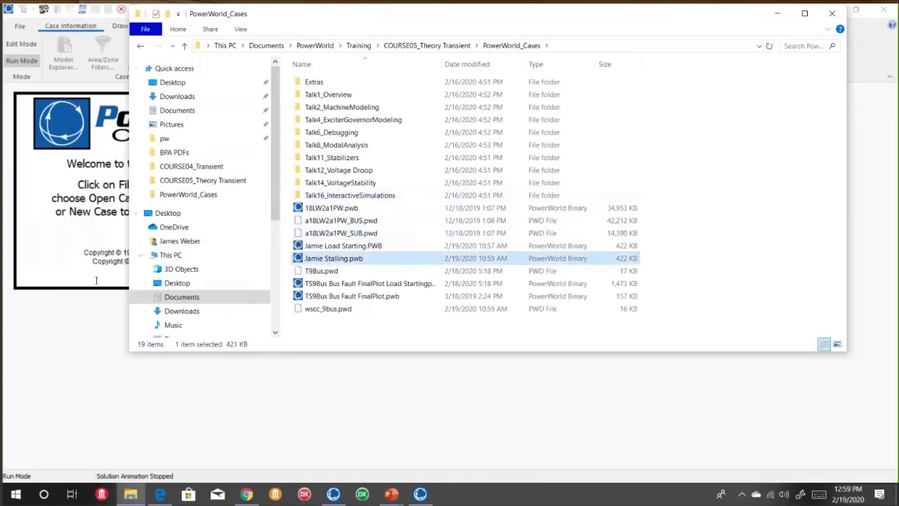
Return to the empty Simulator 21 window and reopen the recent case 18LW2a1PW.pwb
click(96, 280)
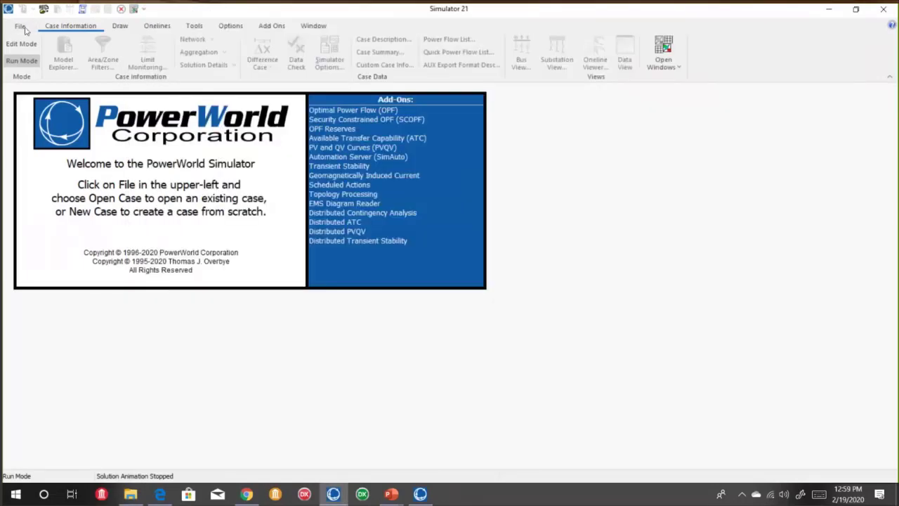
click(21, 27)
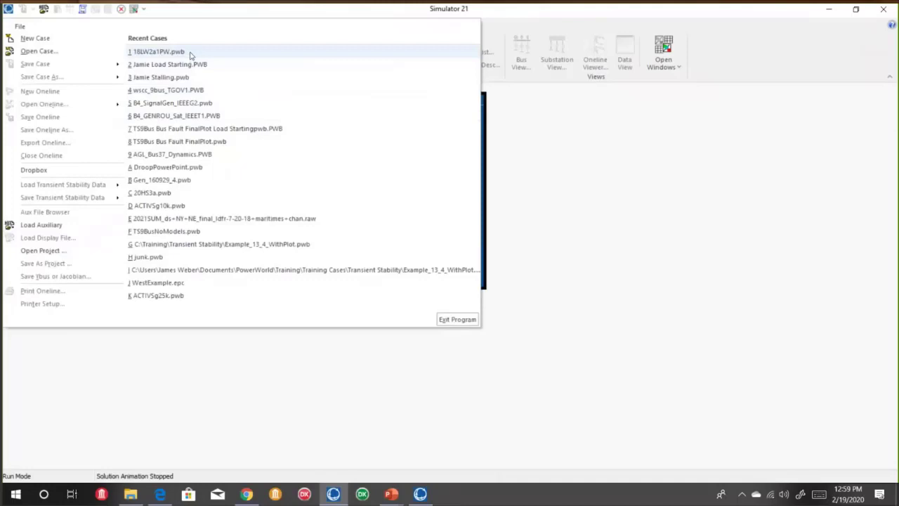
click(190, 54)
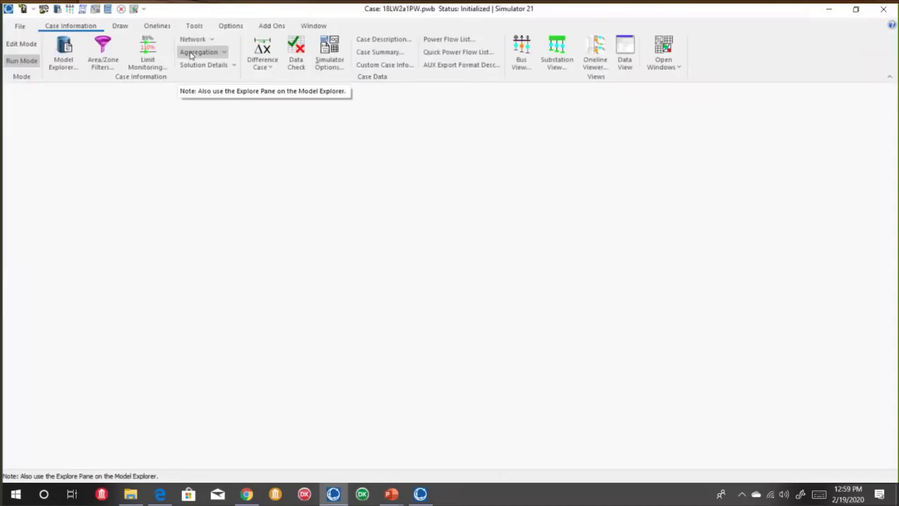
Open the Model Explorer and display the network's Loads table
click(64, 56)
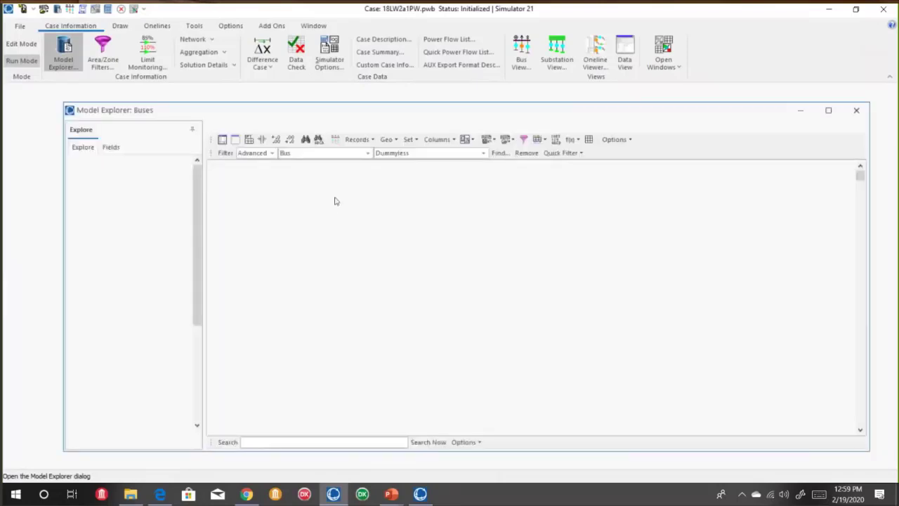
scroll(199, 291, down, 4)
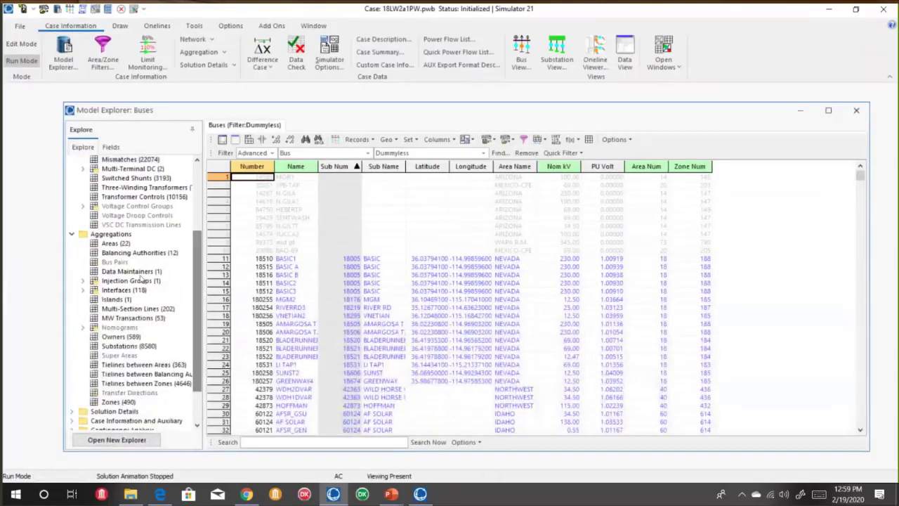
scroll(175, 204, up, 4)
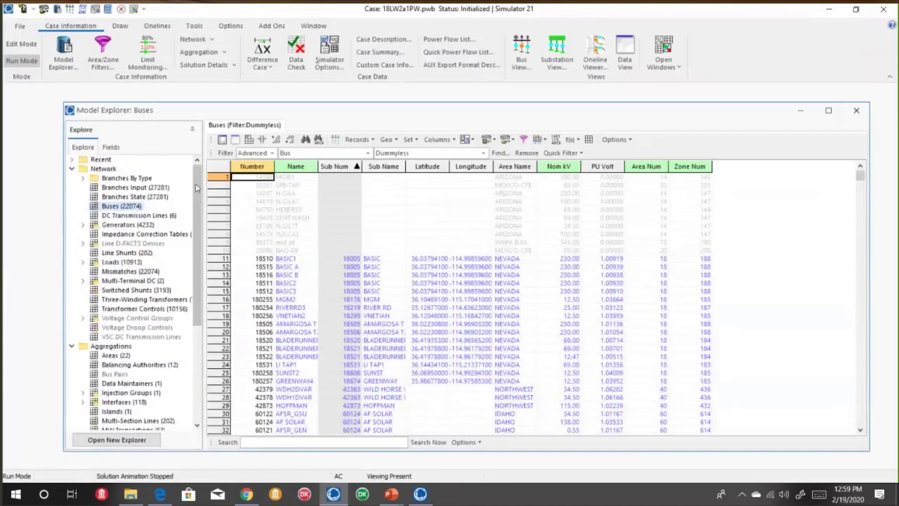
click(131, 262)
Show the Stability settings of the load at bus BACA (10027), and close its dialog without saving changes
right_click(467, 240)
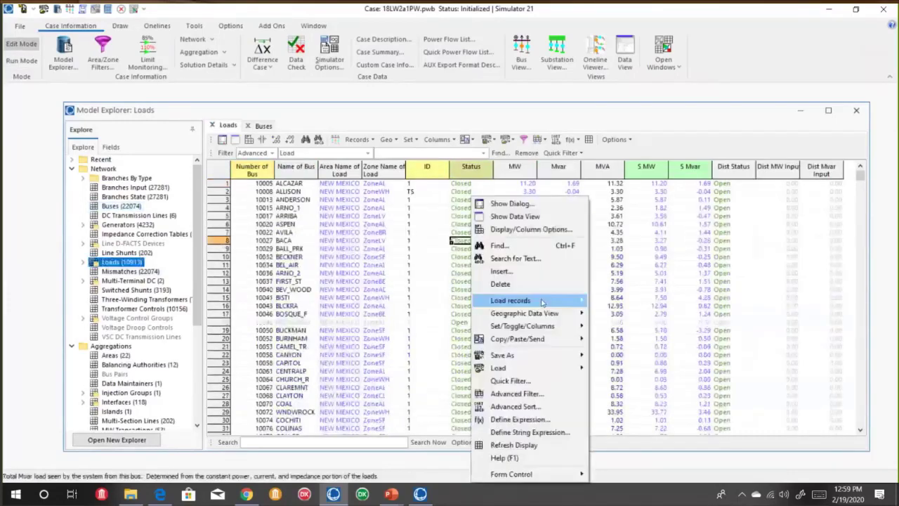
mouse_move(542, 302)
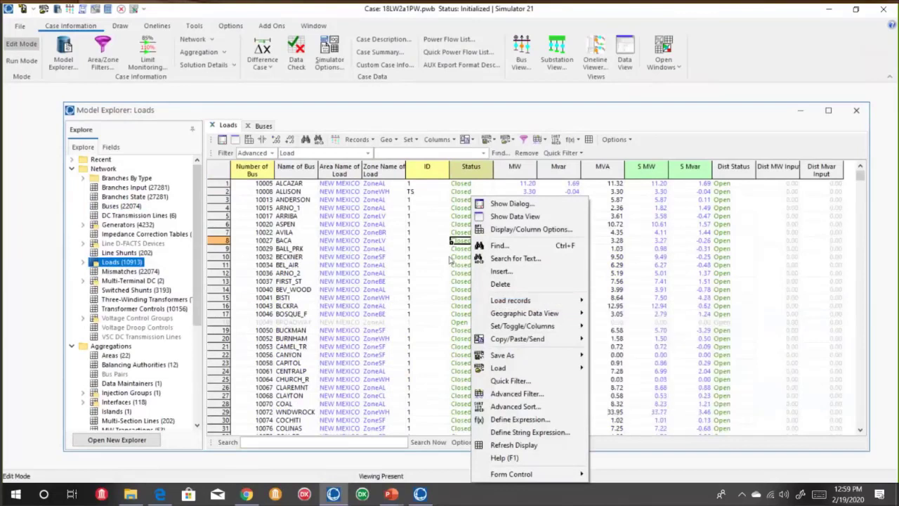
right_click(429, 244)
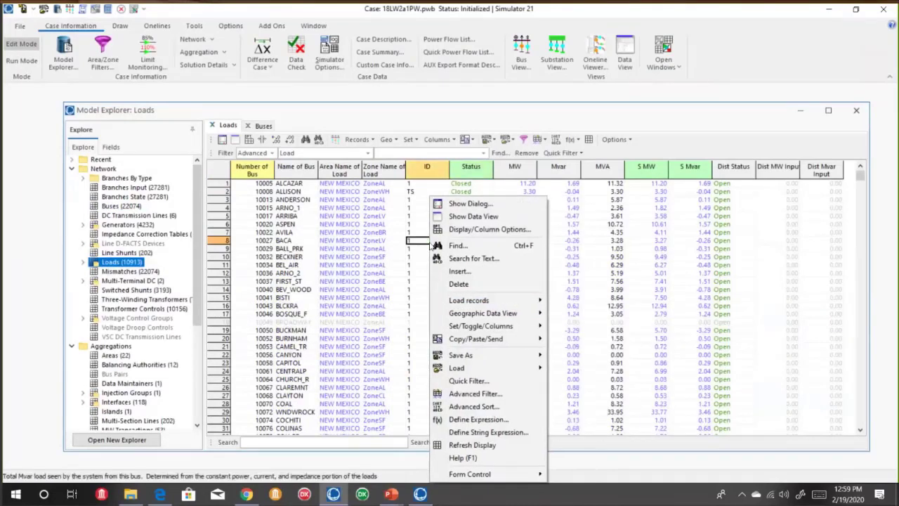
click(460, 210)
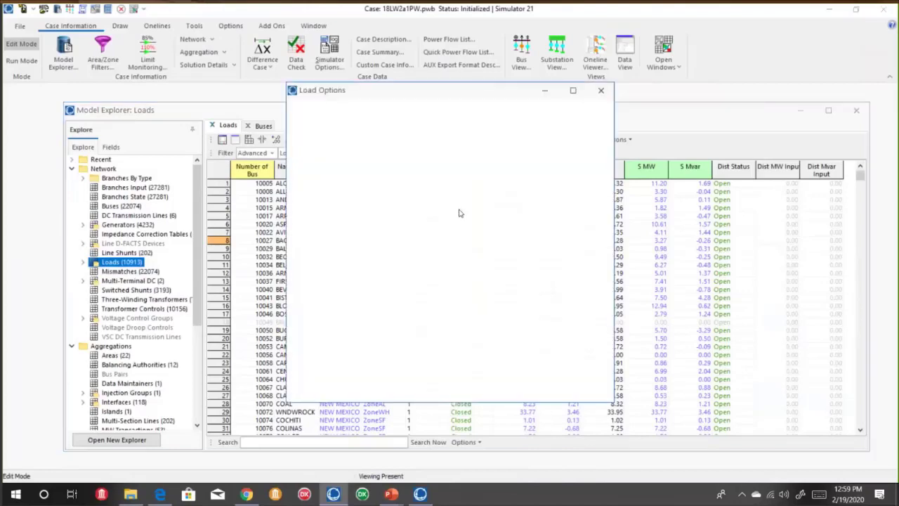
click(443, 236)
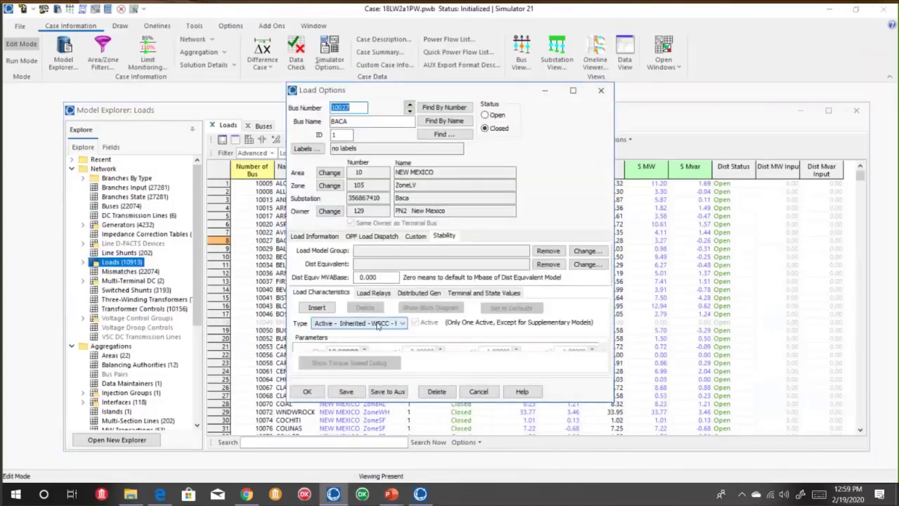
click(478, 392)
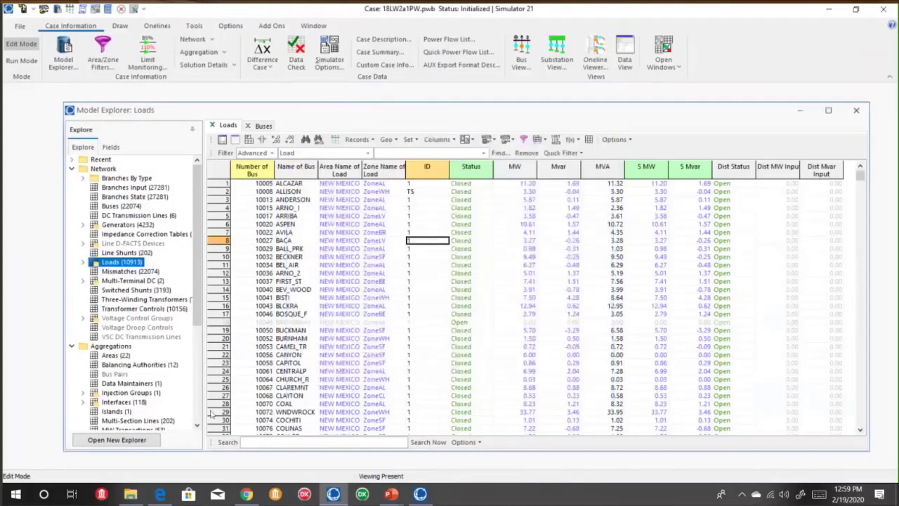
Display the Load Model Use table from the Transient Stability summary
scroll(140, 393, down, 5)
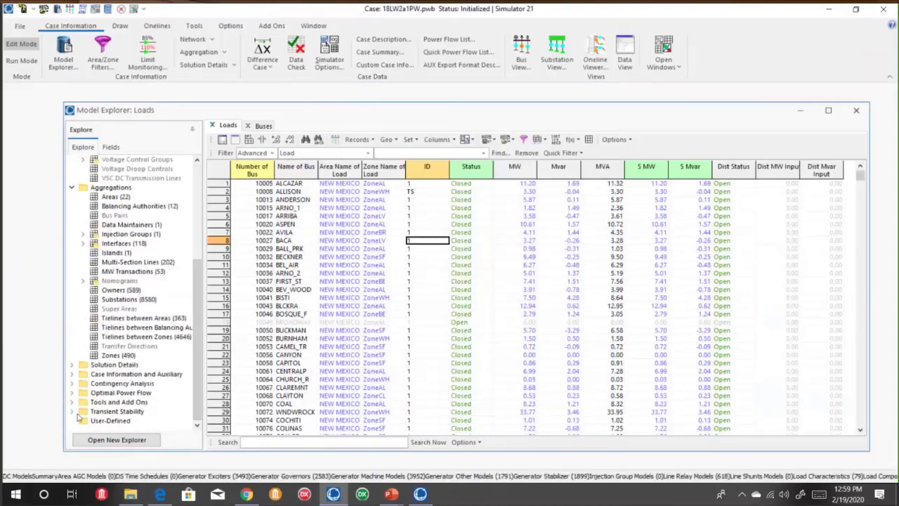
click(84, 397)
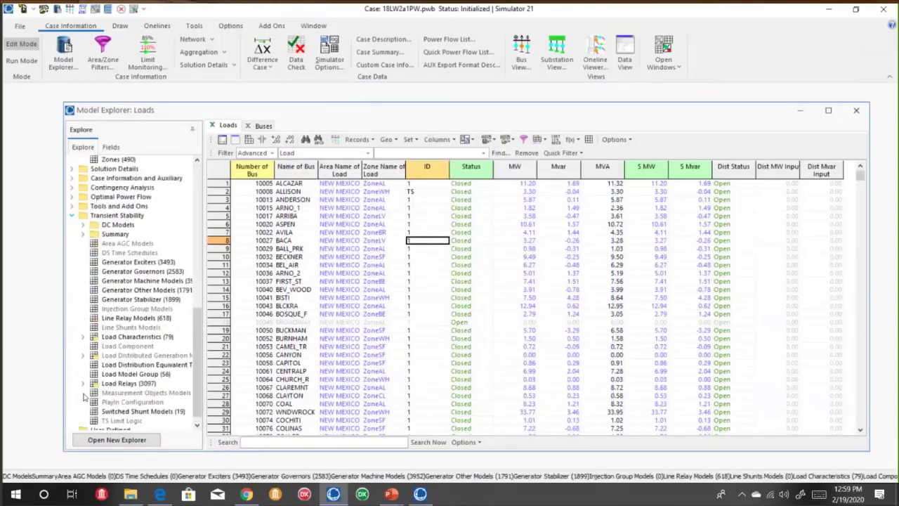
click(83, 234)
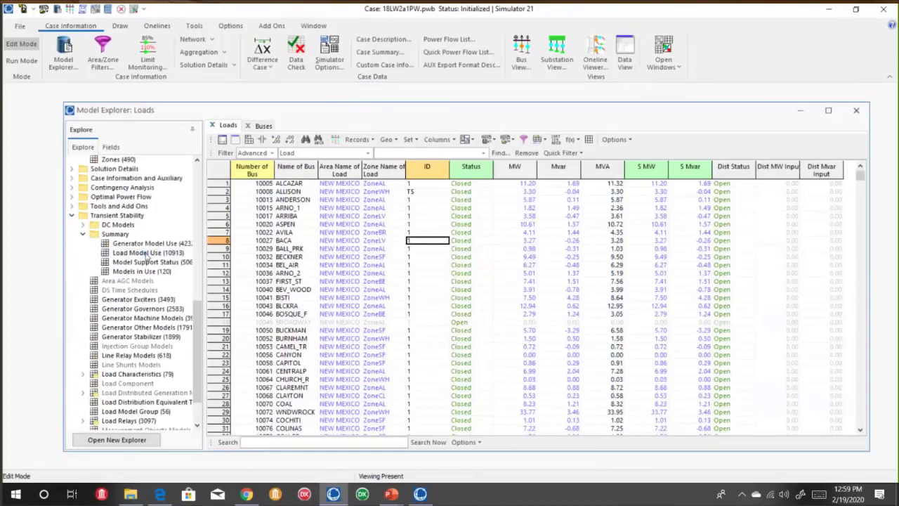
click(148, 252)
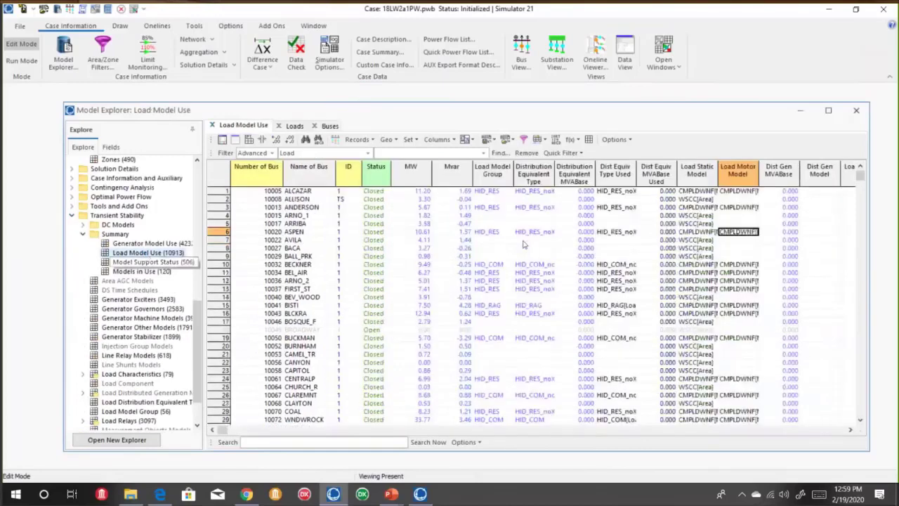
View the bus oneline for the ASPEN load at bus 10020 and close it
right_click(318, 228)
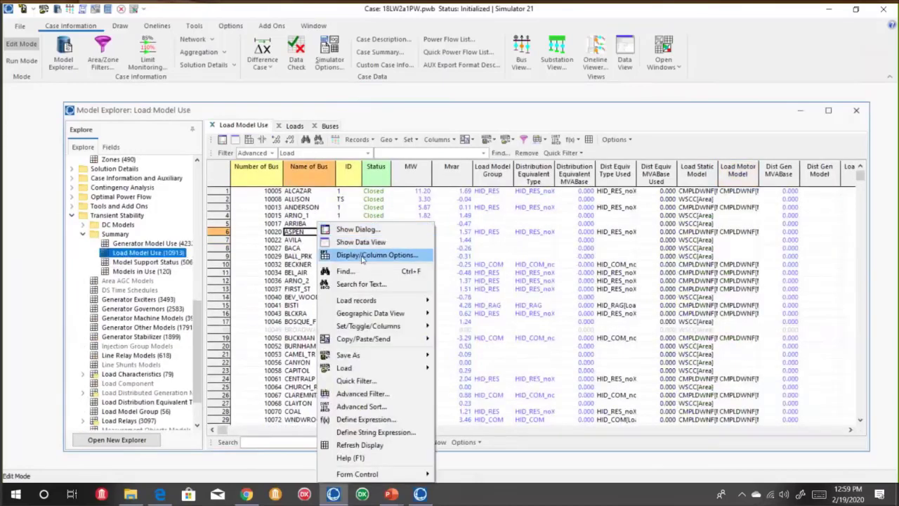
mouse_move(393, 300)
click(464, 313)
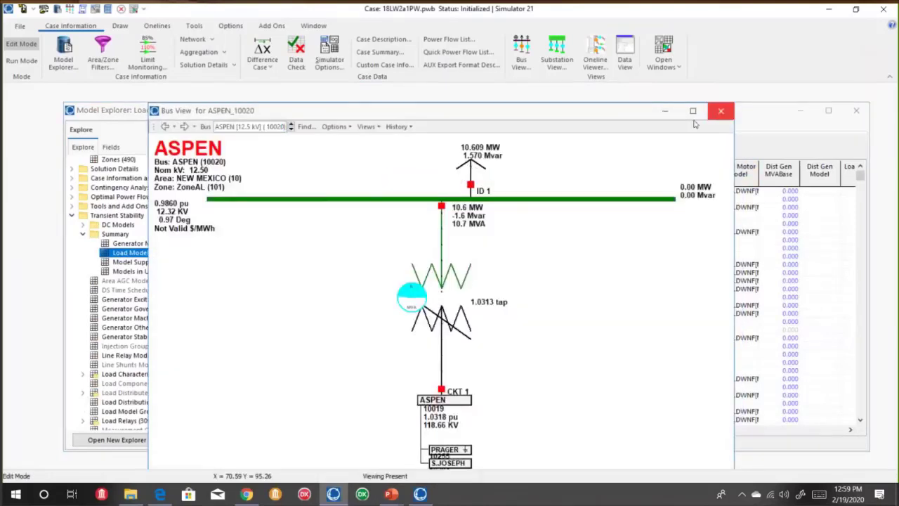
click(720, 111)
Create a composite load model from the ASPEN load record, keeping the offered transformer and feeder options
right_click(325, 225)
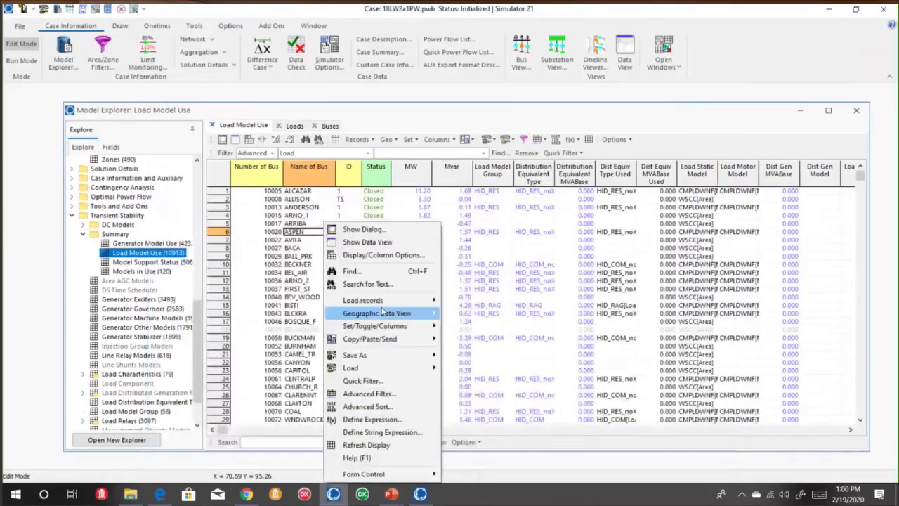
mouse_move(379, 300)
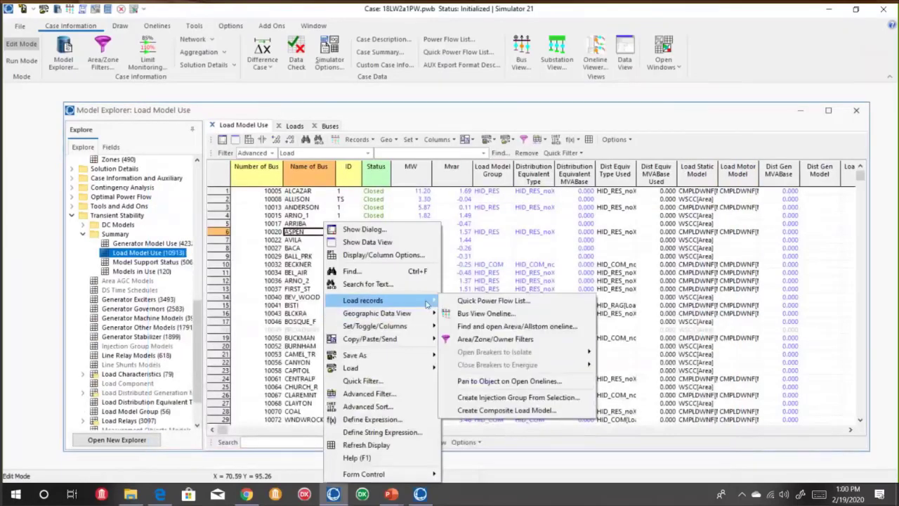
click(523, 411)
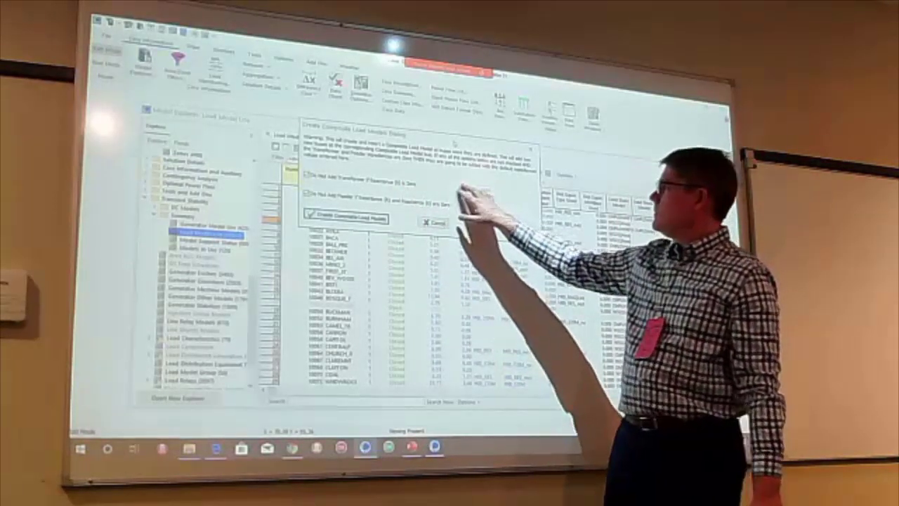
click(370, 222)
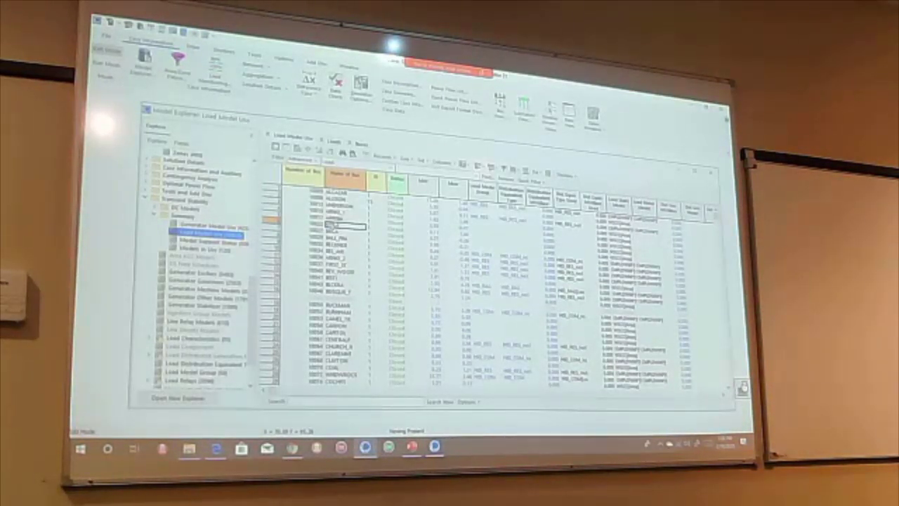
Open the Bus View at AVILA, recall ASPEN from its history to inspect the new load bus, and close the view
drag(336, 226, 447, 235)
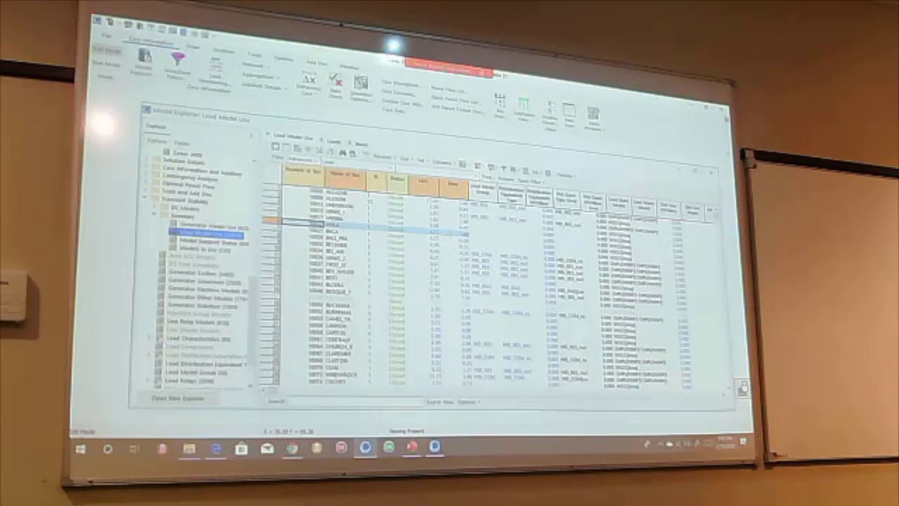
click(501, 104)
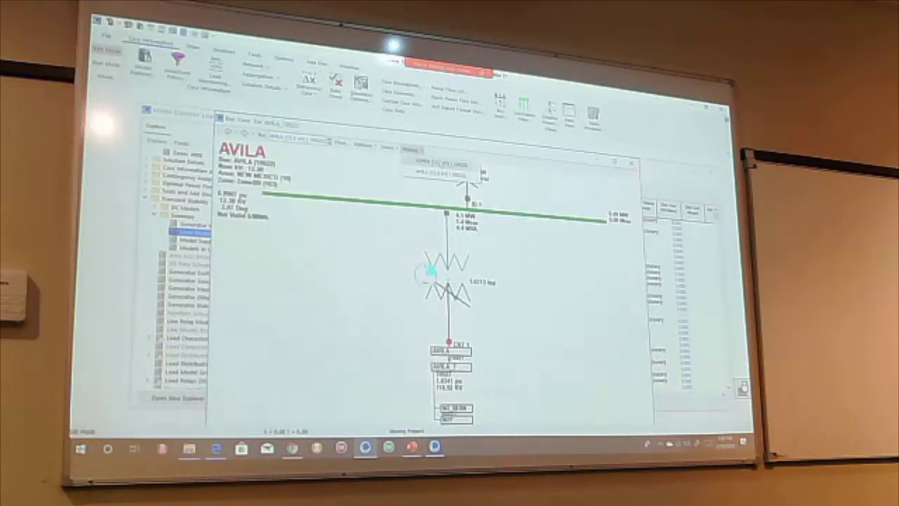
click(441, 166)
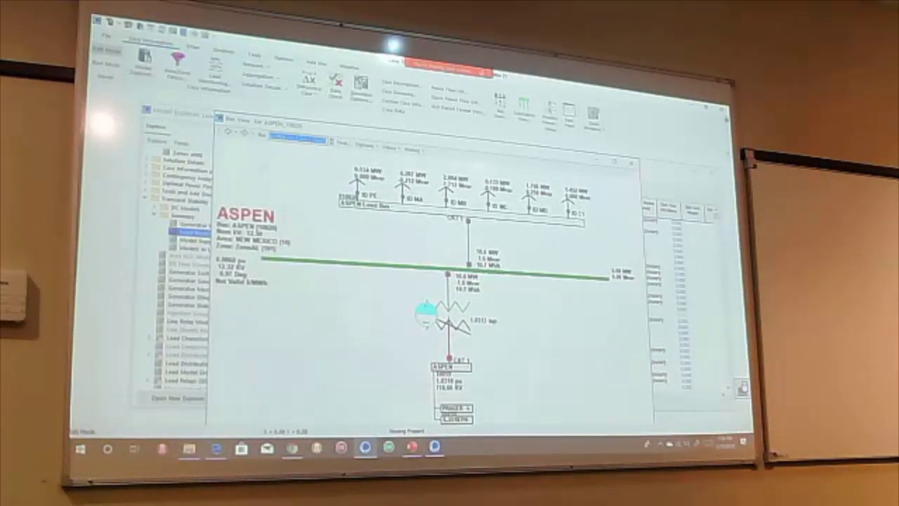
click(631, 163)
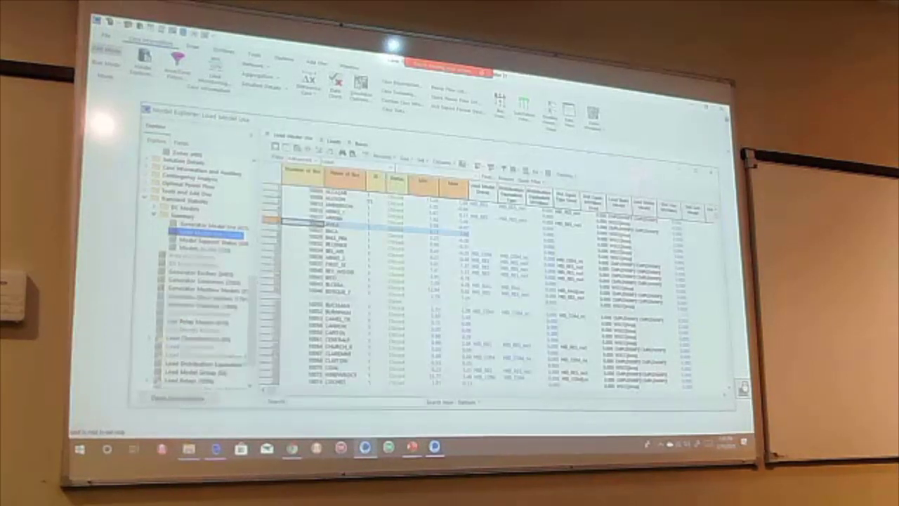
Open the Bus View for the BECKNER load's bus and return to ASPEN through the view history
click(590, 261)
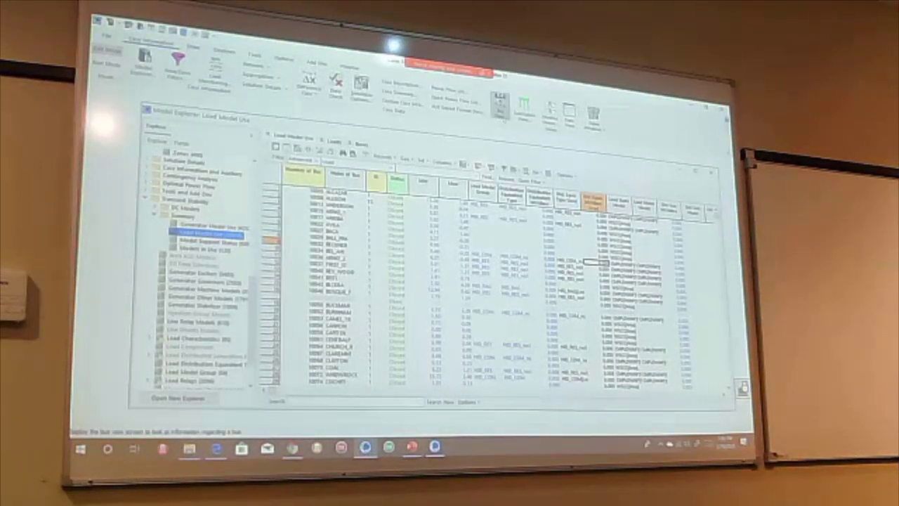
click(500, 104)
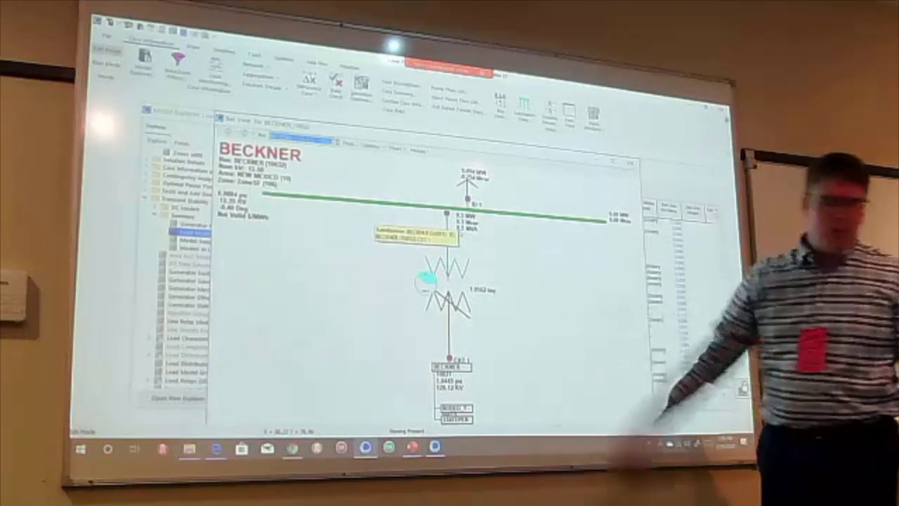
click(420, 150)
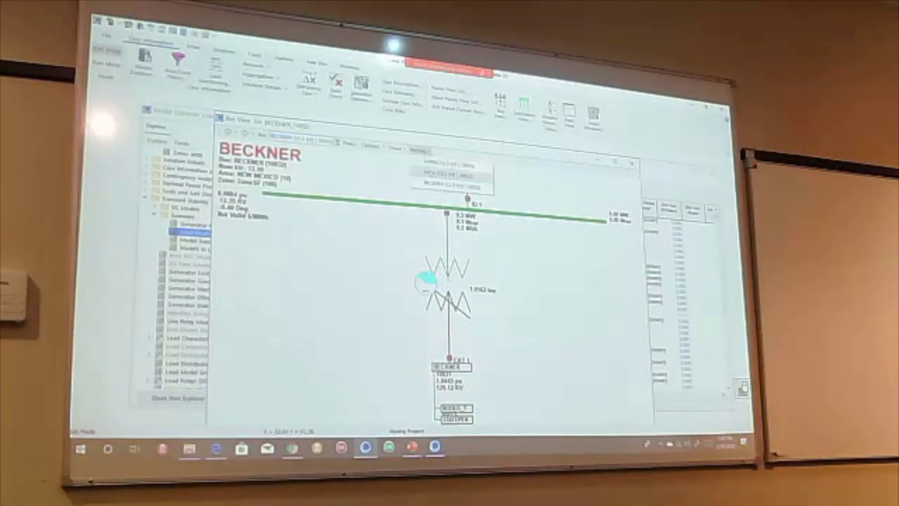
click(449, 174)
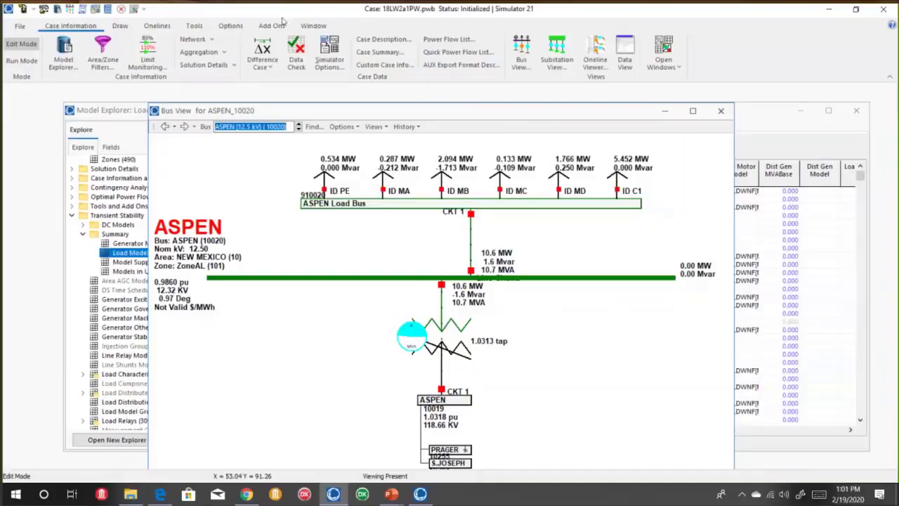
Switch to Run Mode and show the Load Modeling options of Transient Stability Analysis, including Min Nom kV for Transformer
click(278, 26)
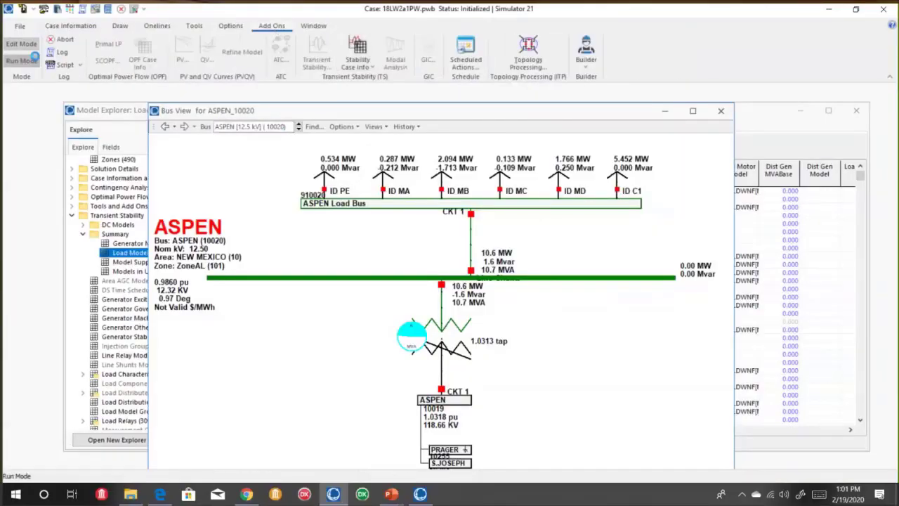
click(34, 57)
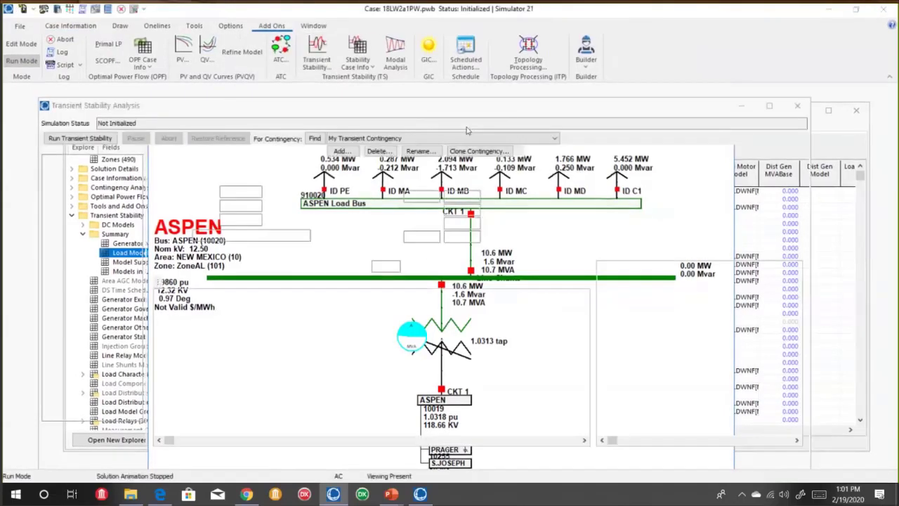
click(66, 169)
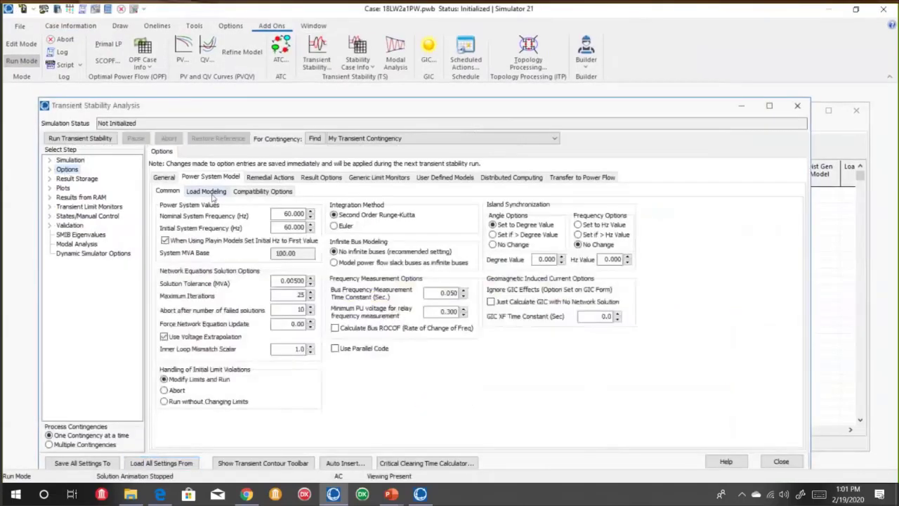
click(205, 191)
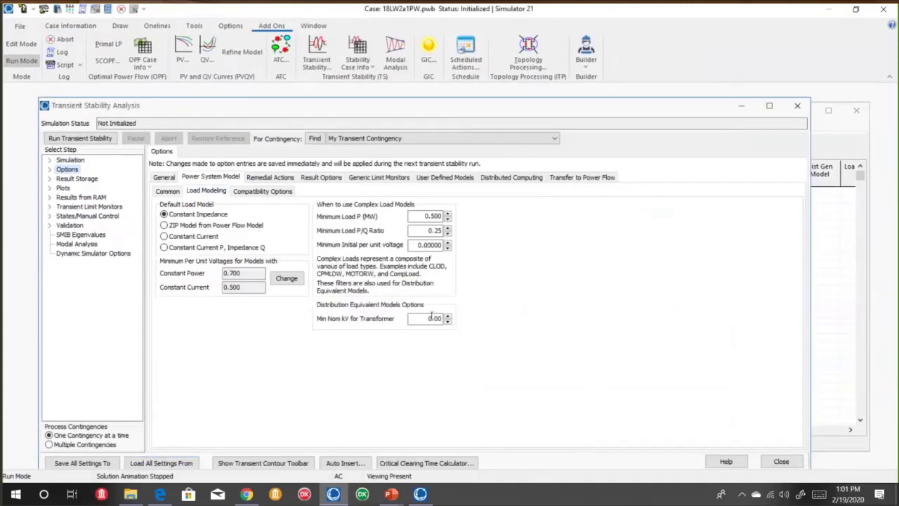
click(431, 319)
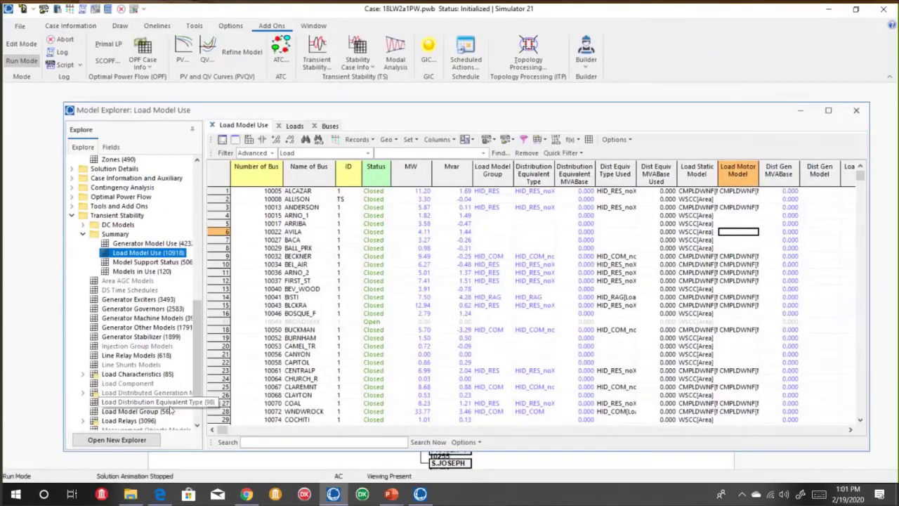
View the Load Distribution Equivalent Type table, and compare the Load Model Use table with the ASPEN Bus View
click(147, 402)
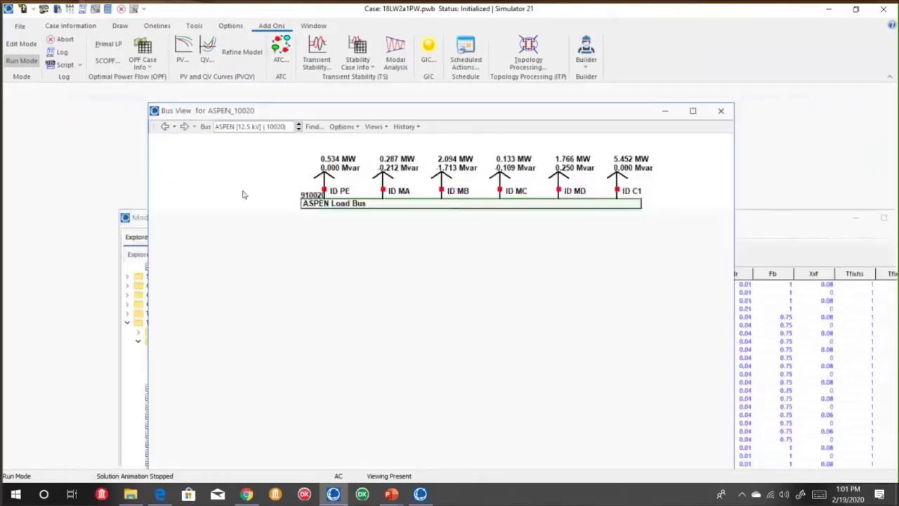
click(143, 226)
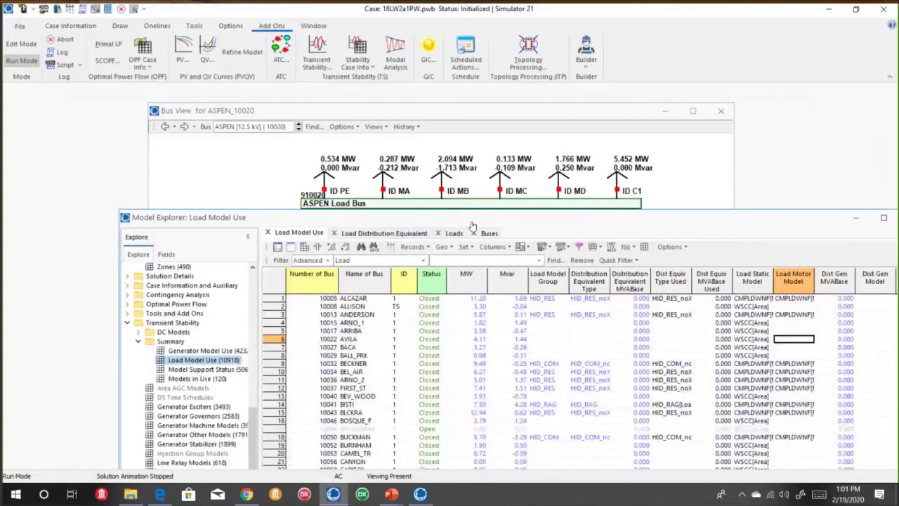
drag(472, 222, 433, 167)
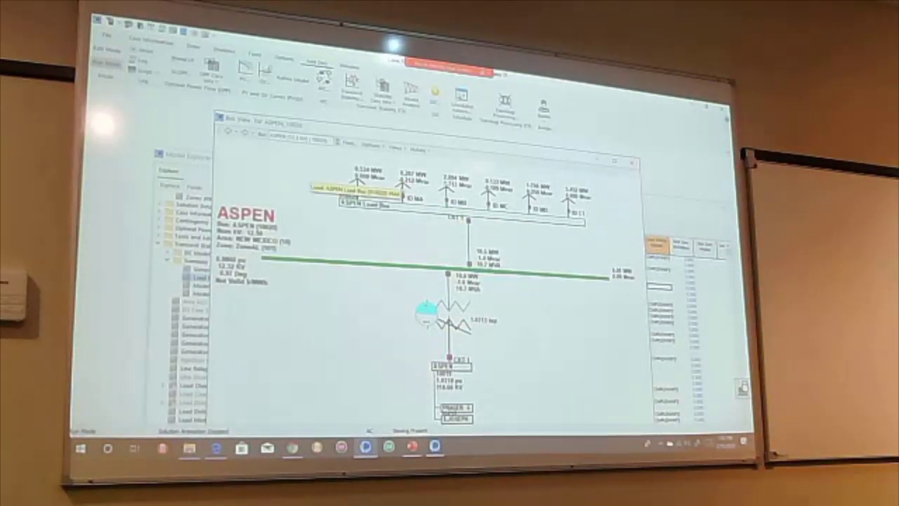
Inspect the stability load characteristic models of motor loads MA and MD at the ASPEN load bus, closing each load's options after viewing
right_click(402, 186)
click(418, 197)
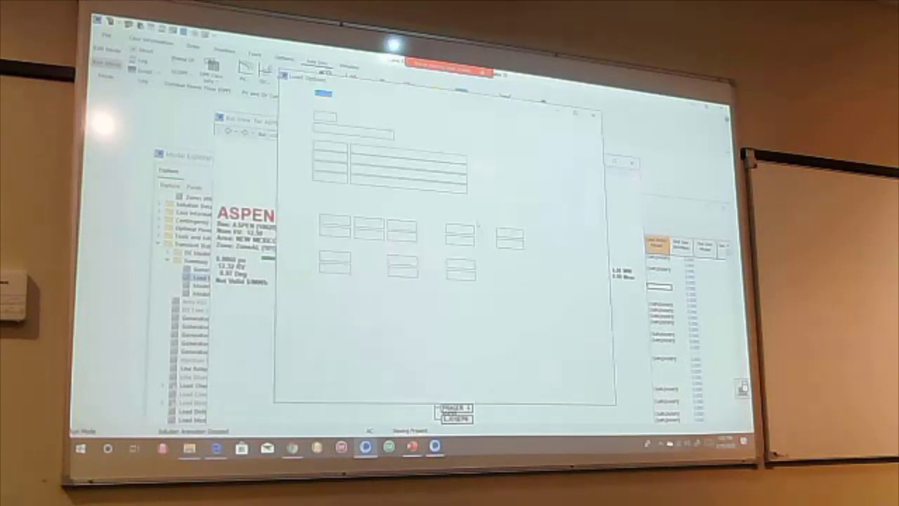
click(407, 195)
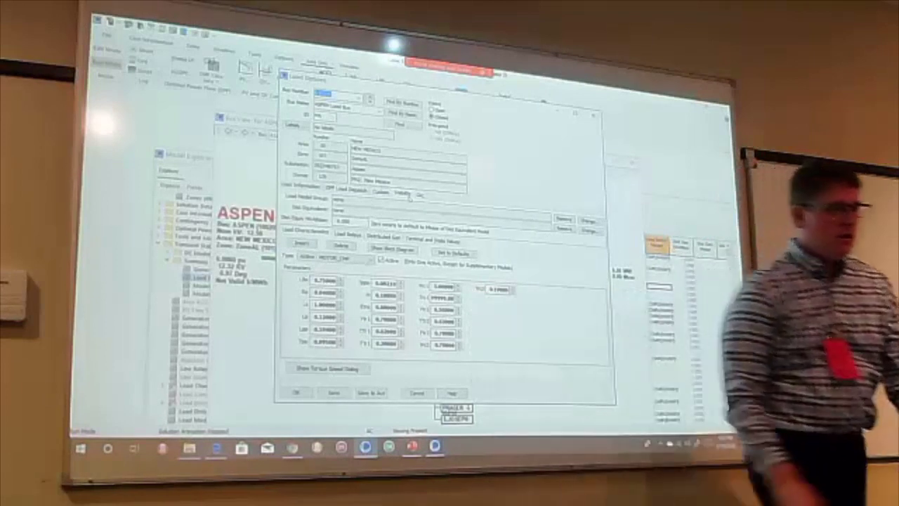
click(594, 115)
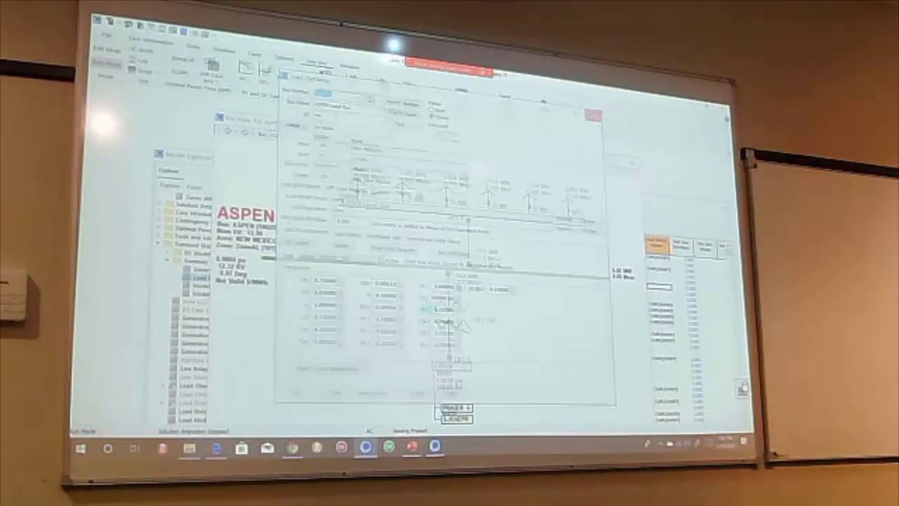
right_click(535, 207)
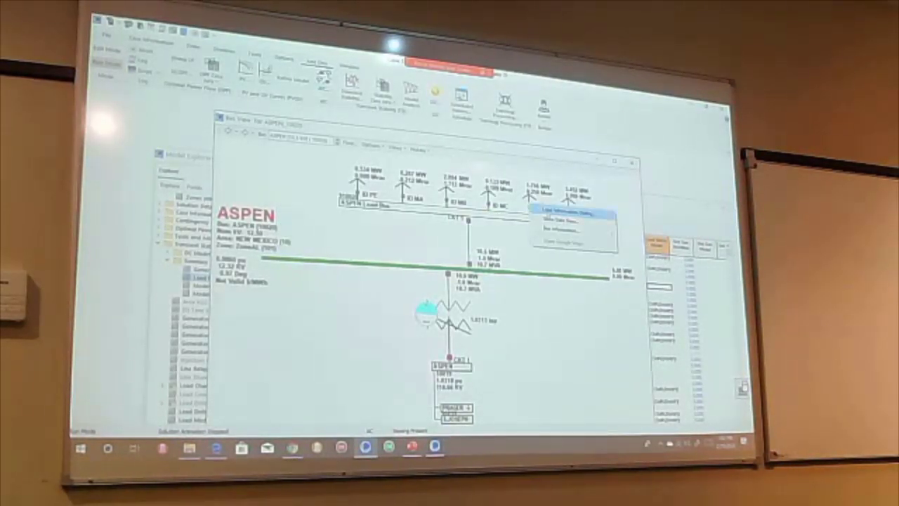
key(Escape)
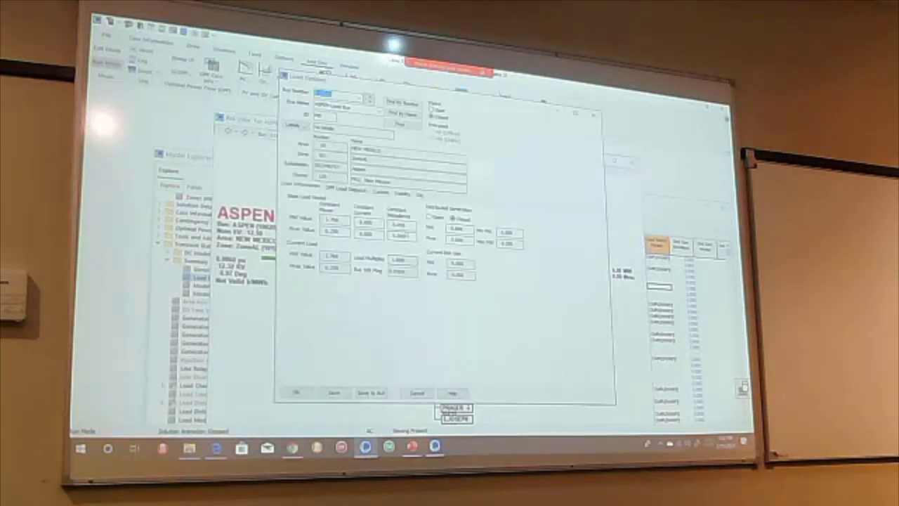
click(404, 194)
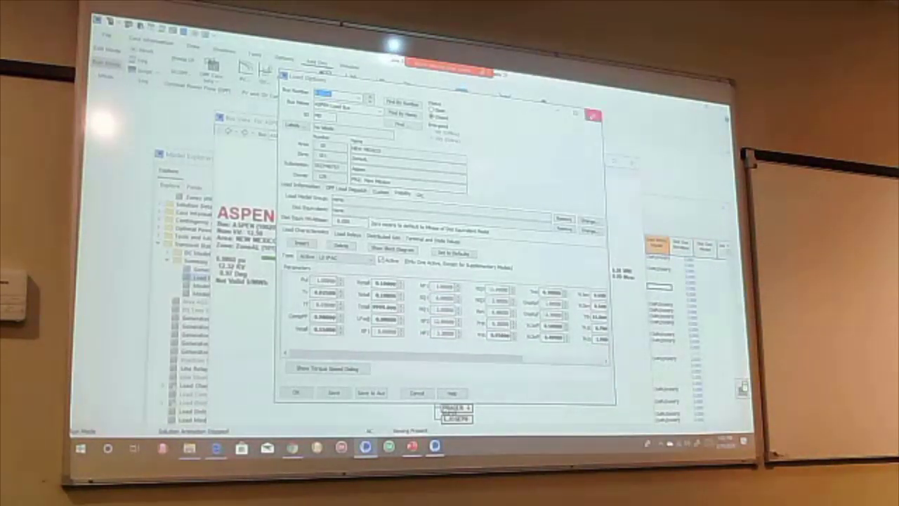
click(595, 116)
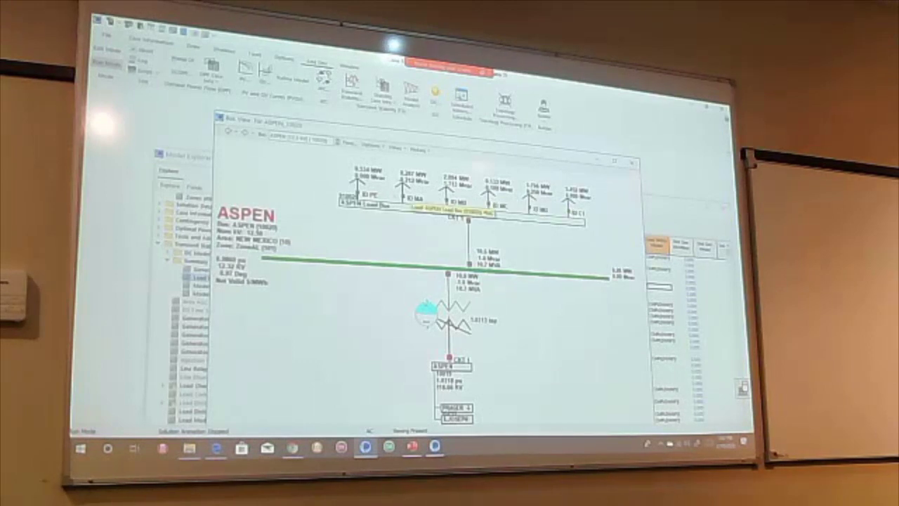
Inspect the stability load characteristic models of loads PE and C1 at the ASPEN load bus, closing each load's options after viewing
right_click(356, 184)
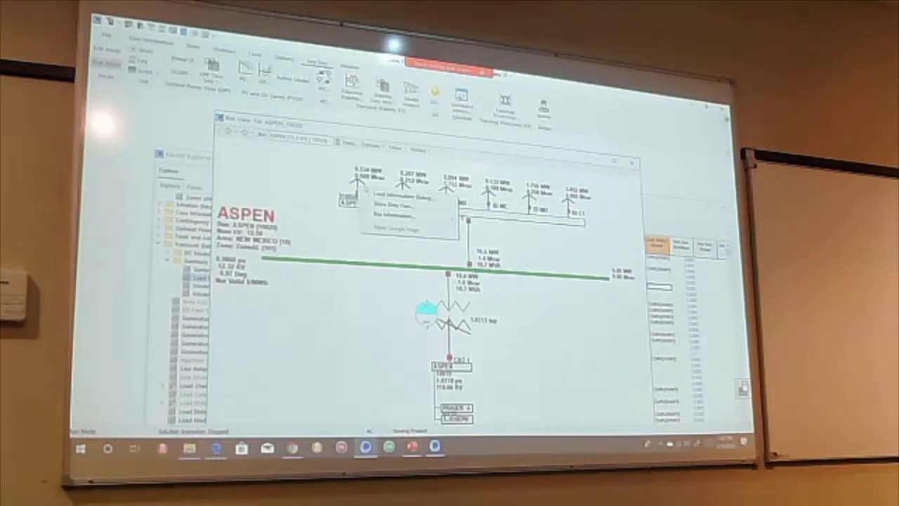
click(369, 194)
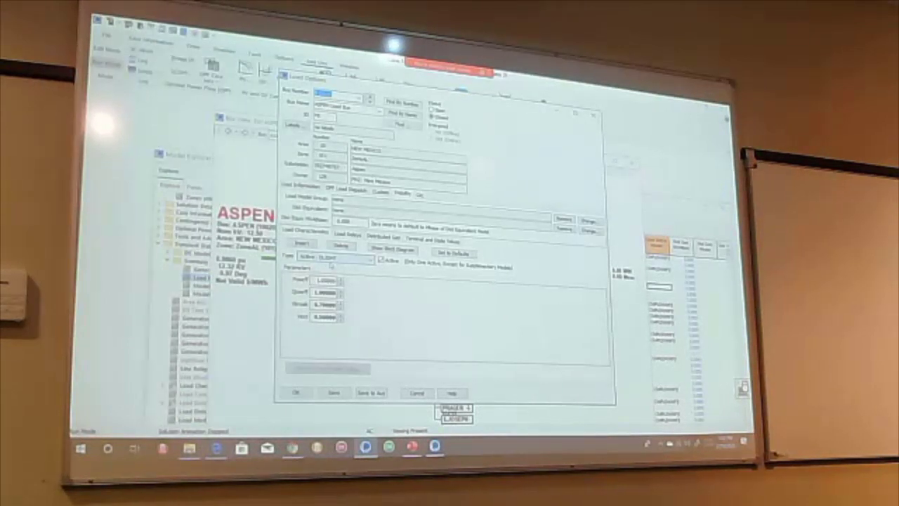
click(594, 115)
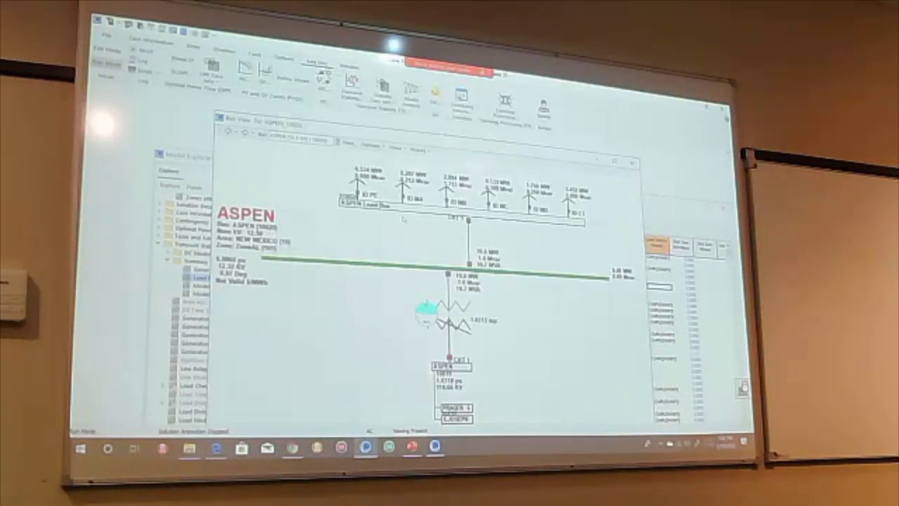
right_click(573, 207)
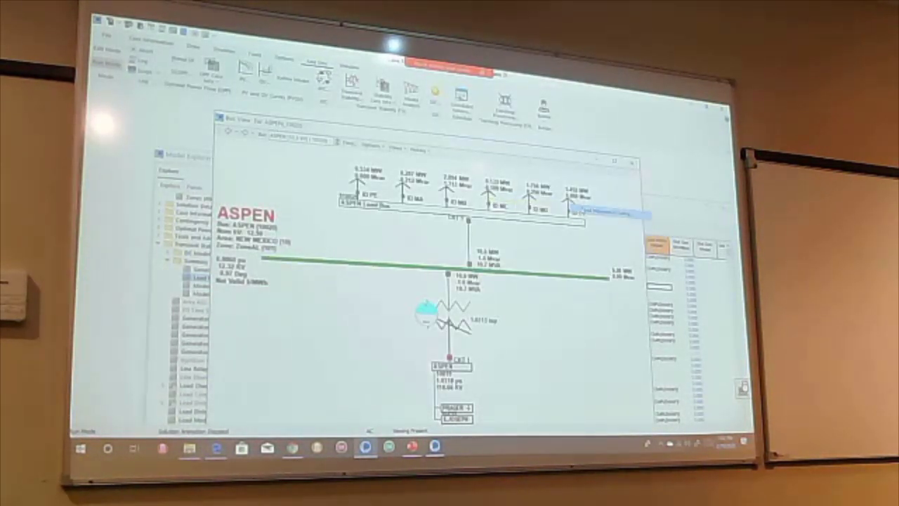
click(587, 210)
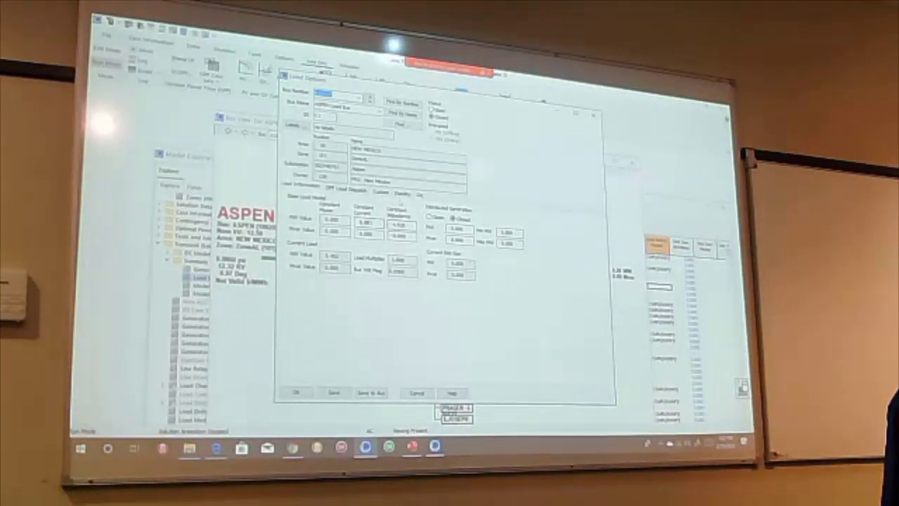
click(402, 192)
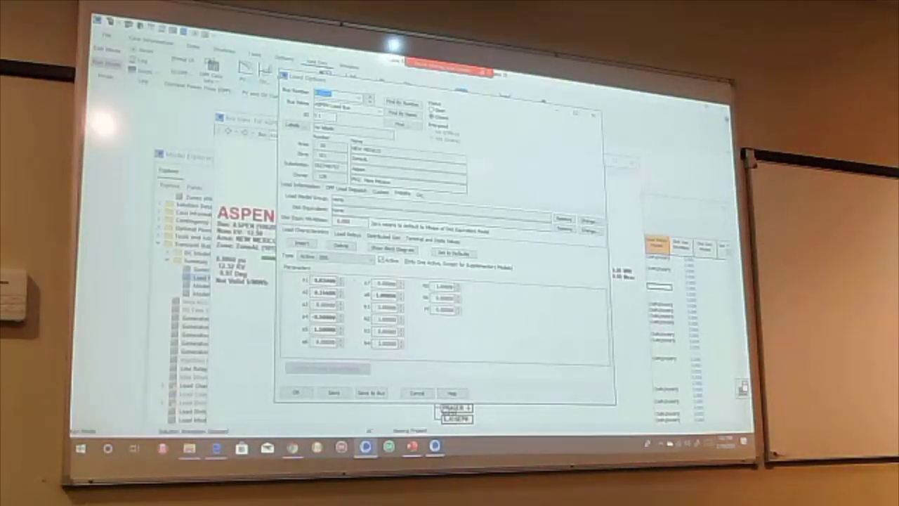
click(593, 115)
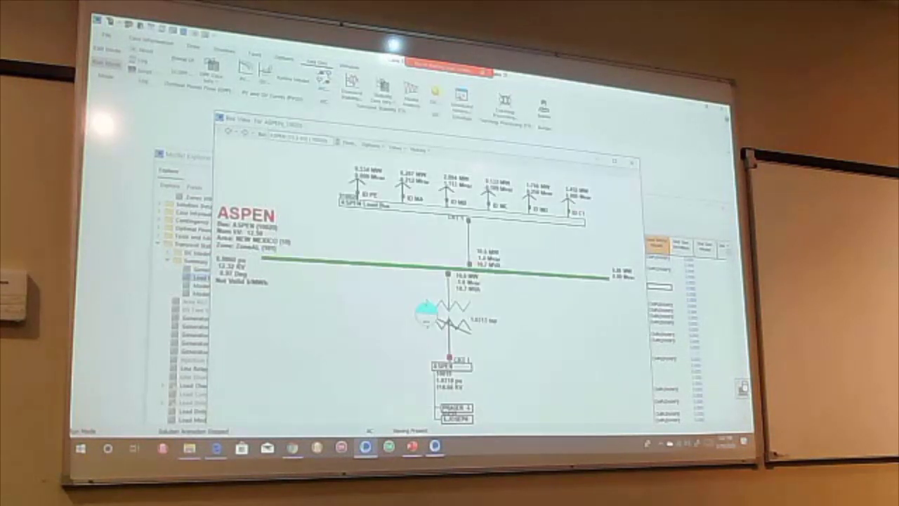
Close the ASPEN Bus View and the Model Explorer with its Load Model Use table
click(632, 163)
click(528, 353)
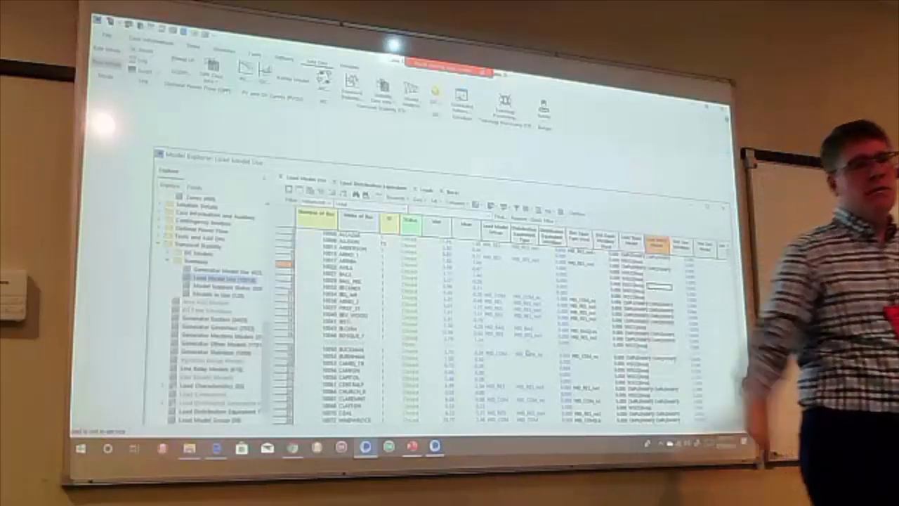
key(ctrl+o)
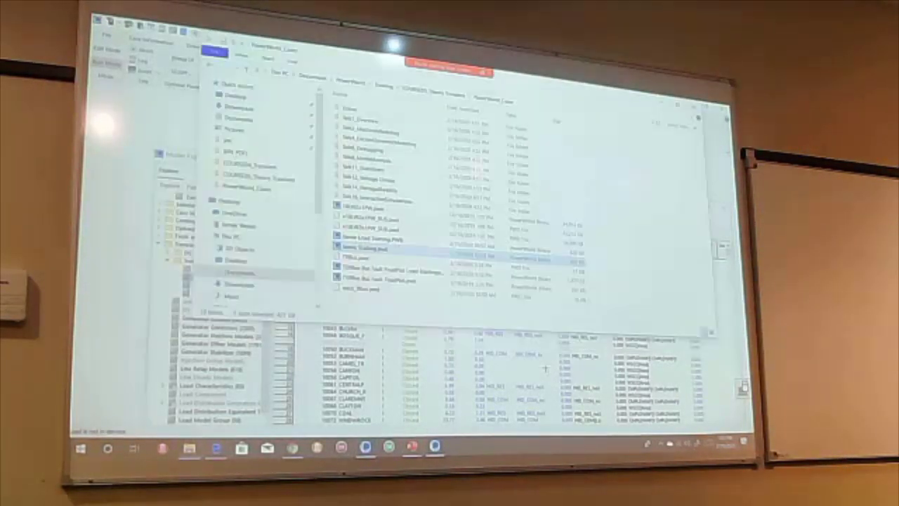
click(448, 347)
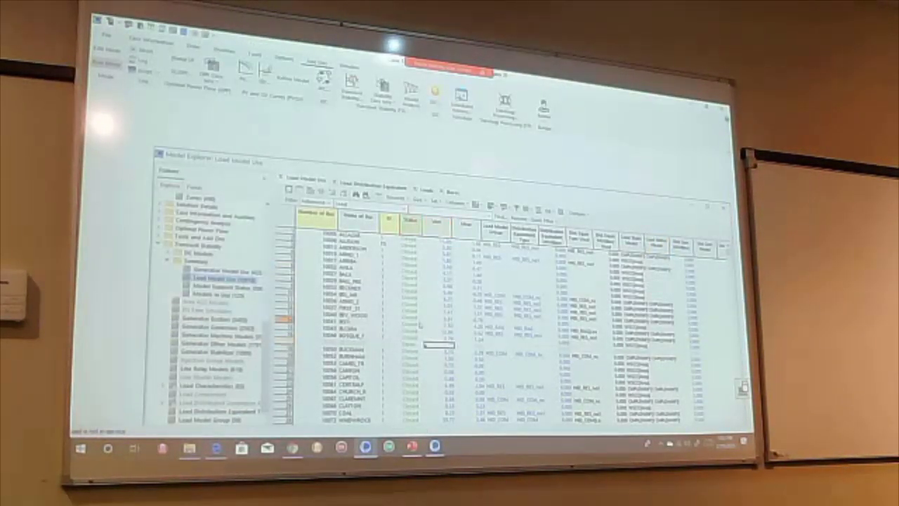
click(723, 208)
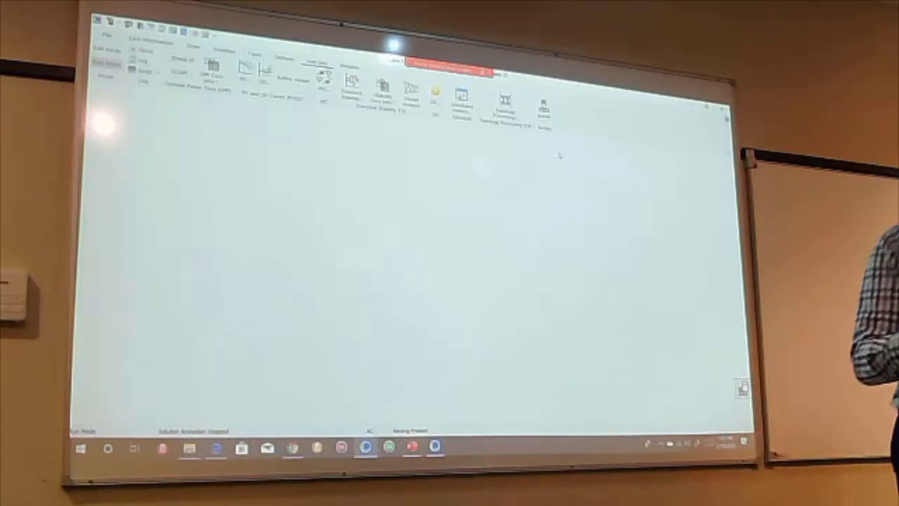
Display the Case Information commands and switch to the PowerWorld_Cases folder in File Explorer
key(alt+Tab)
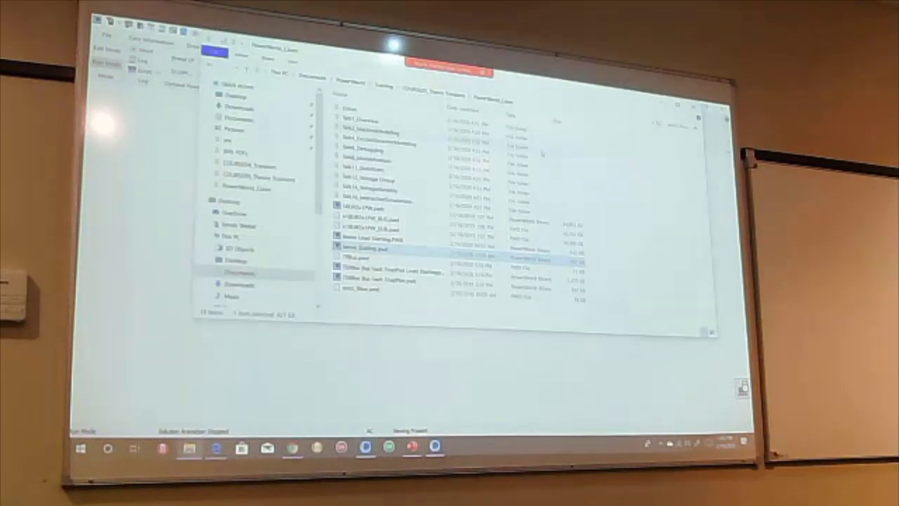
key(alt+Tab)
click(158, 43)
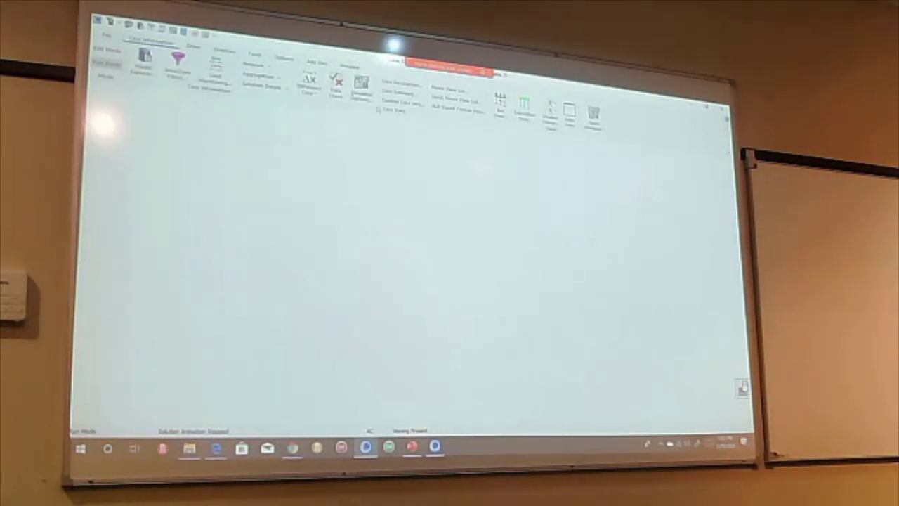
key(alt+Tab)
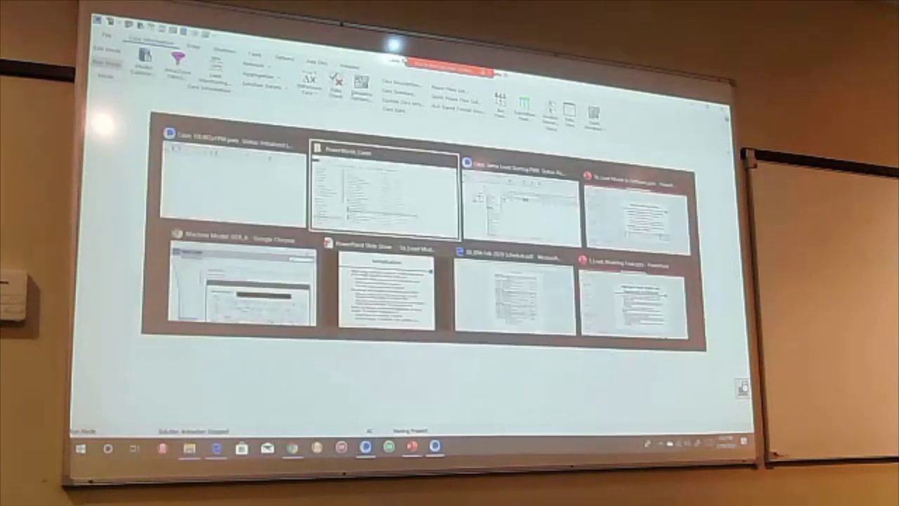